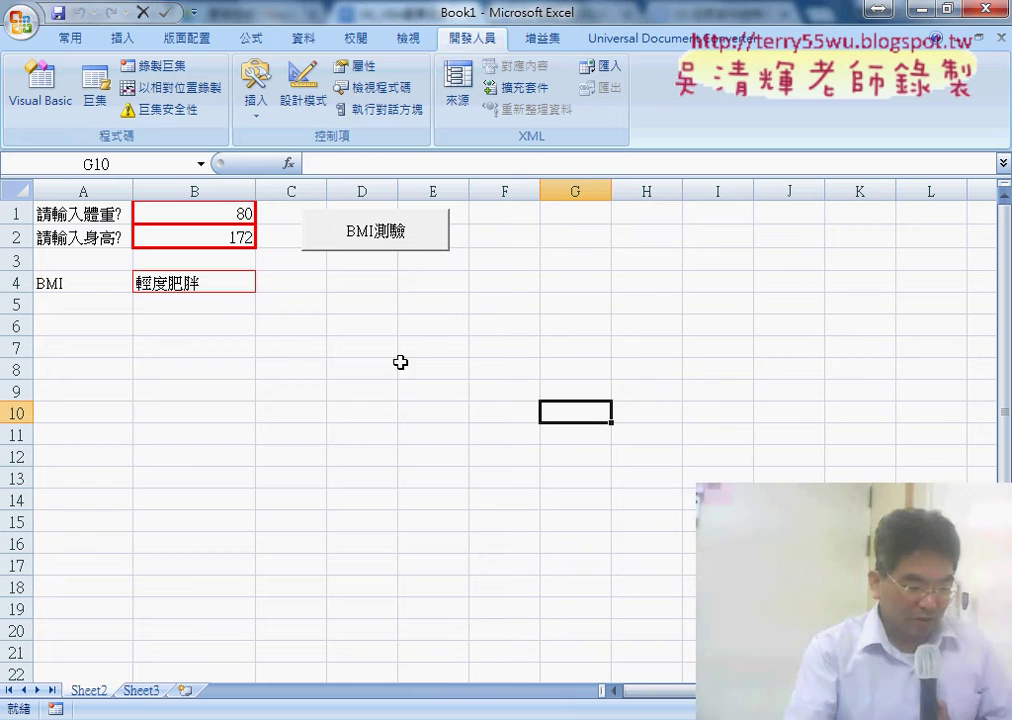
Copy the A1:A4 labels from Sheet2 and paste them transposed into Sheet3 row 1.
left_click(136, 693)
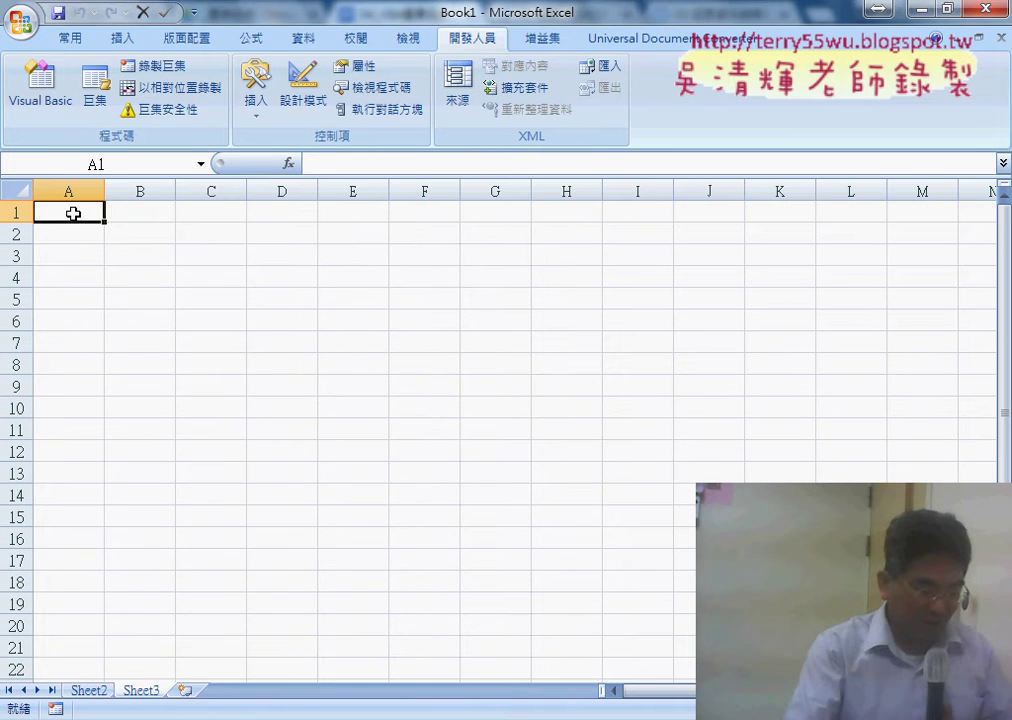
left_click(140, 213)
left_click(226, 214)
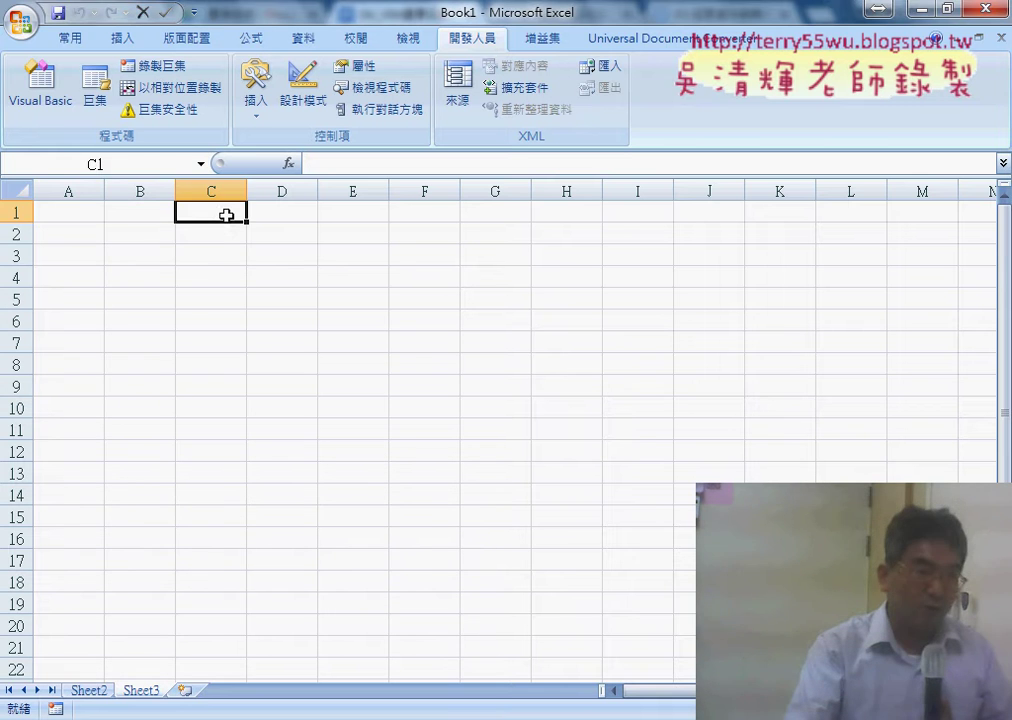
left_click(88, 691)
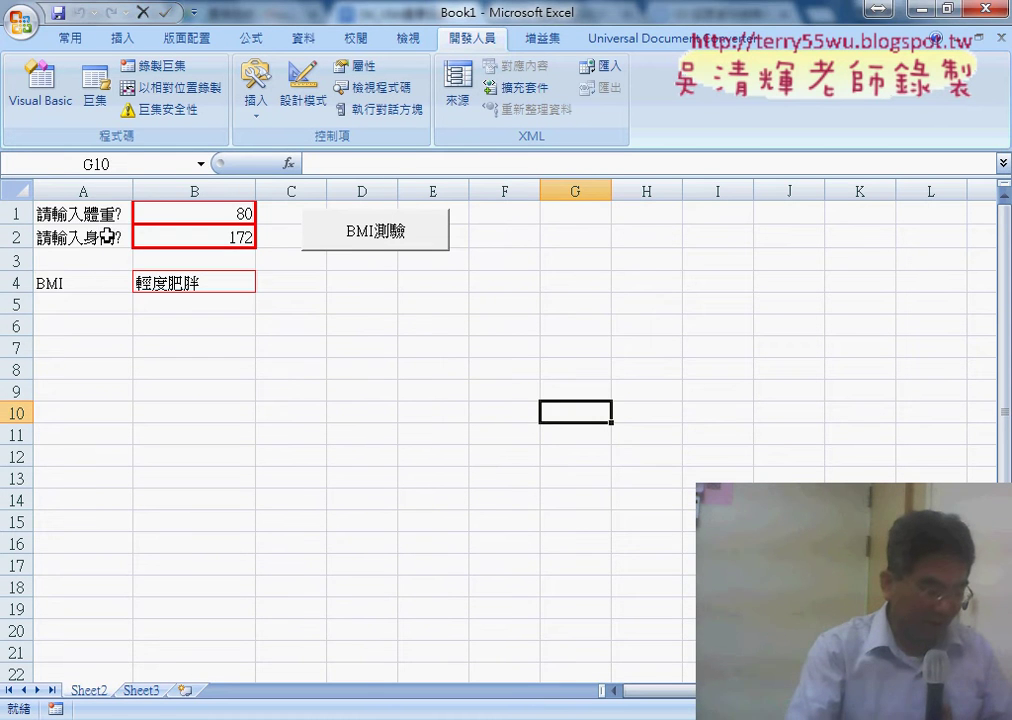
left_click_drag(80, 213, 93, 281)
right_click(95, 280)
left_click(104, 311)
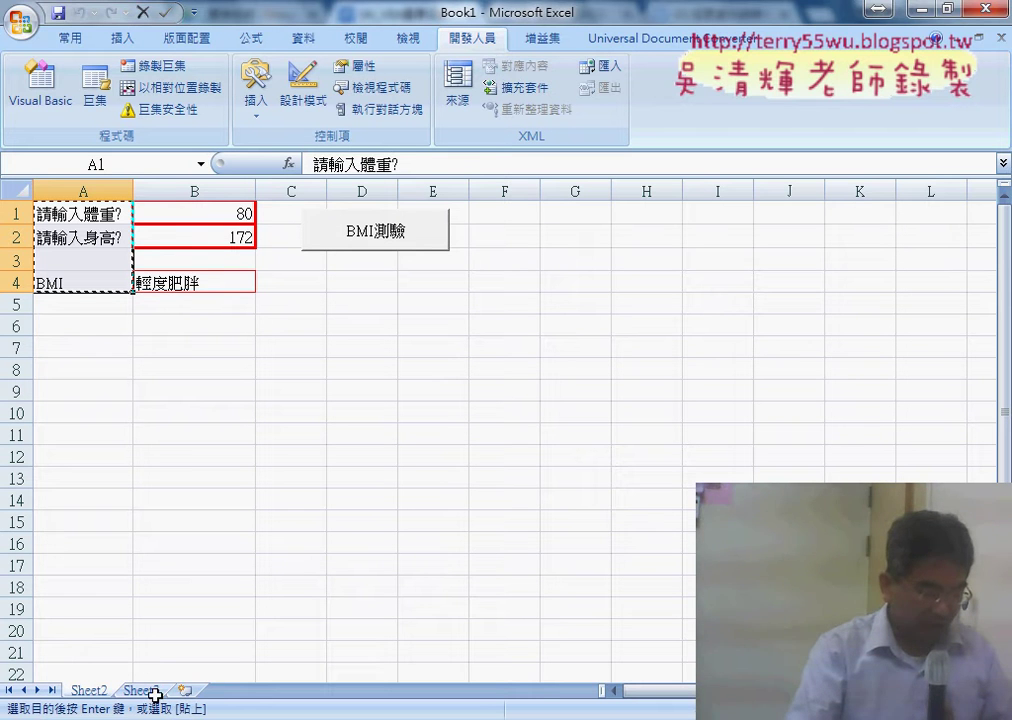
left_click(304, 521)
left_click(81, 213)
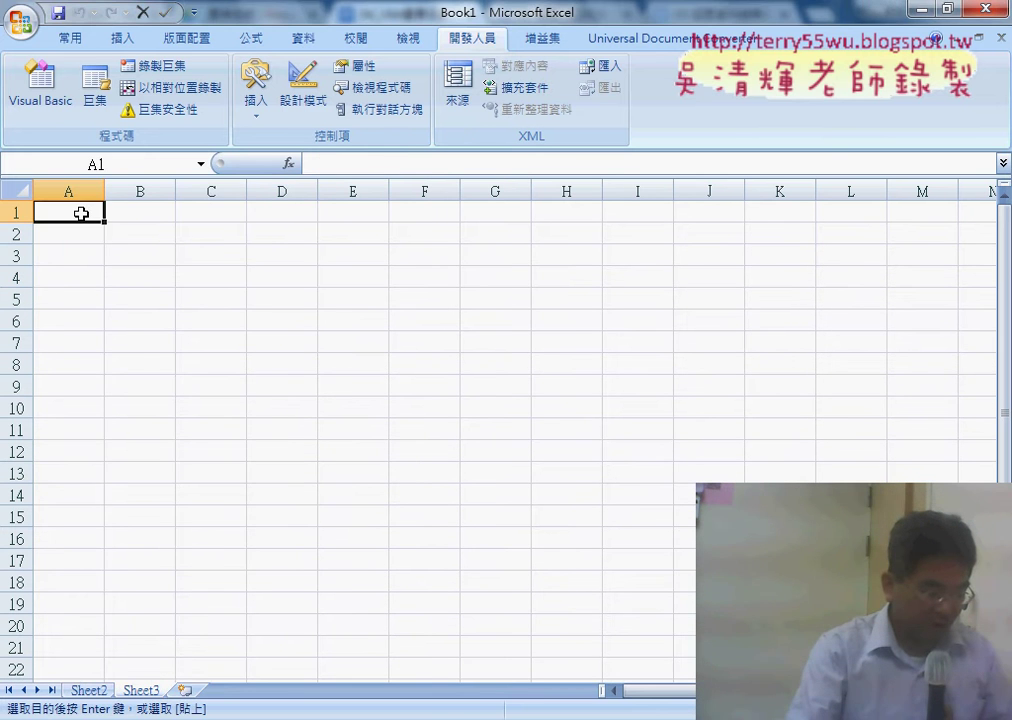
right_click(81, 213)
left_click(155, 300)
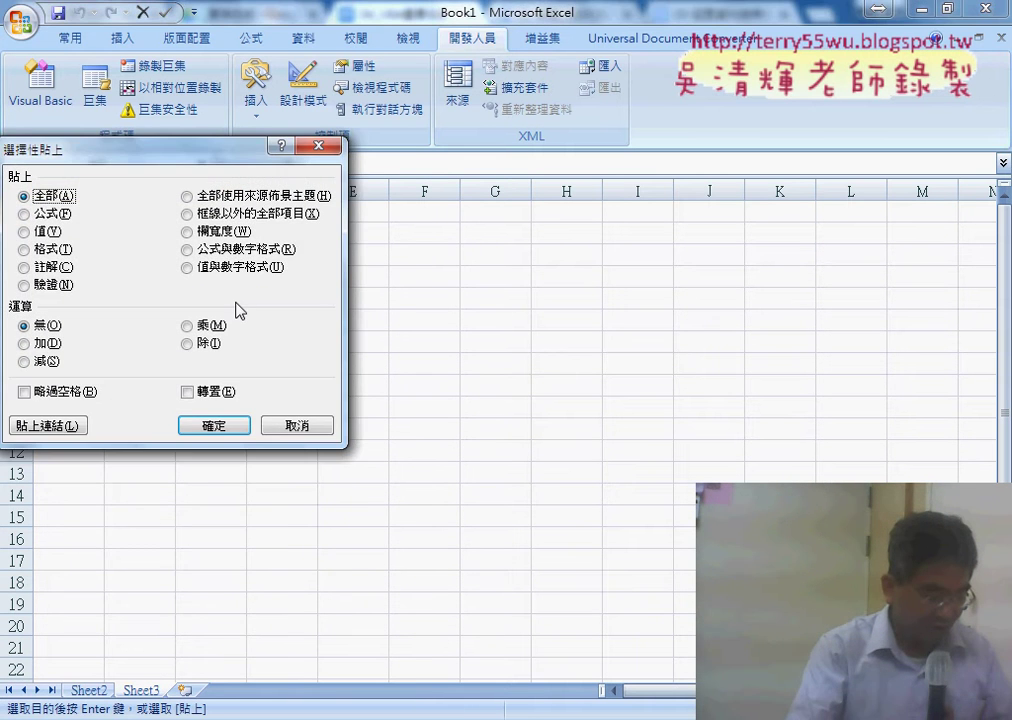
left_click(187, 391)
left_click(214, 425)
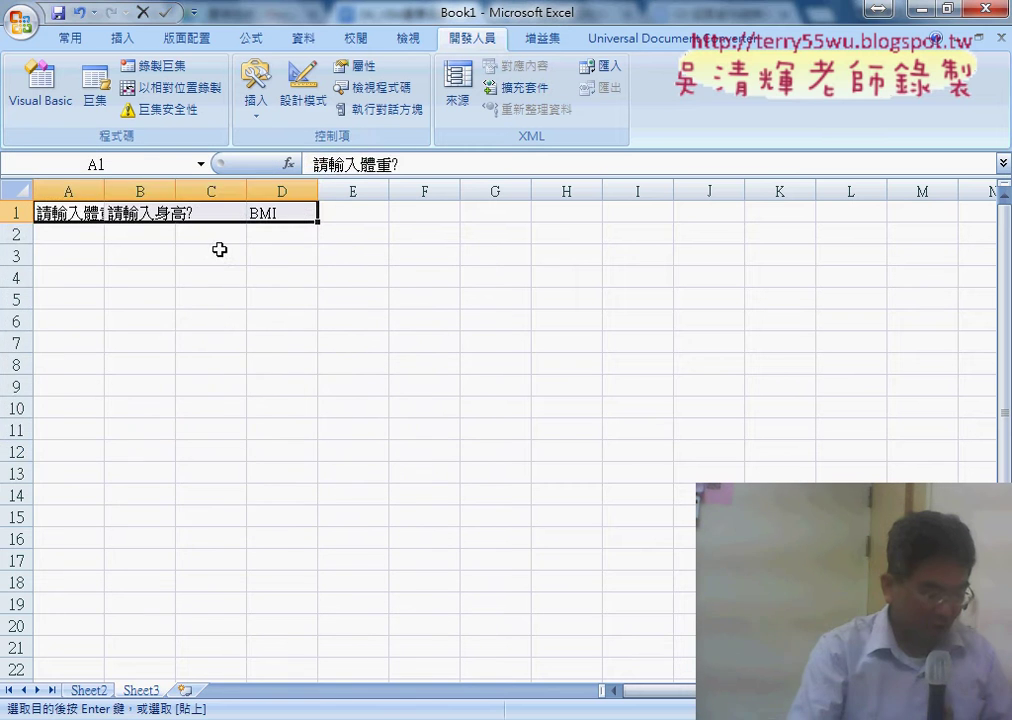
Delete empty column C and strip the 請輸入 prefix and question marks from the A1 and B1 headers.
left_click(212, 191)
right_click(212, 193)
left_click(266, 391)
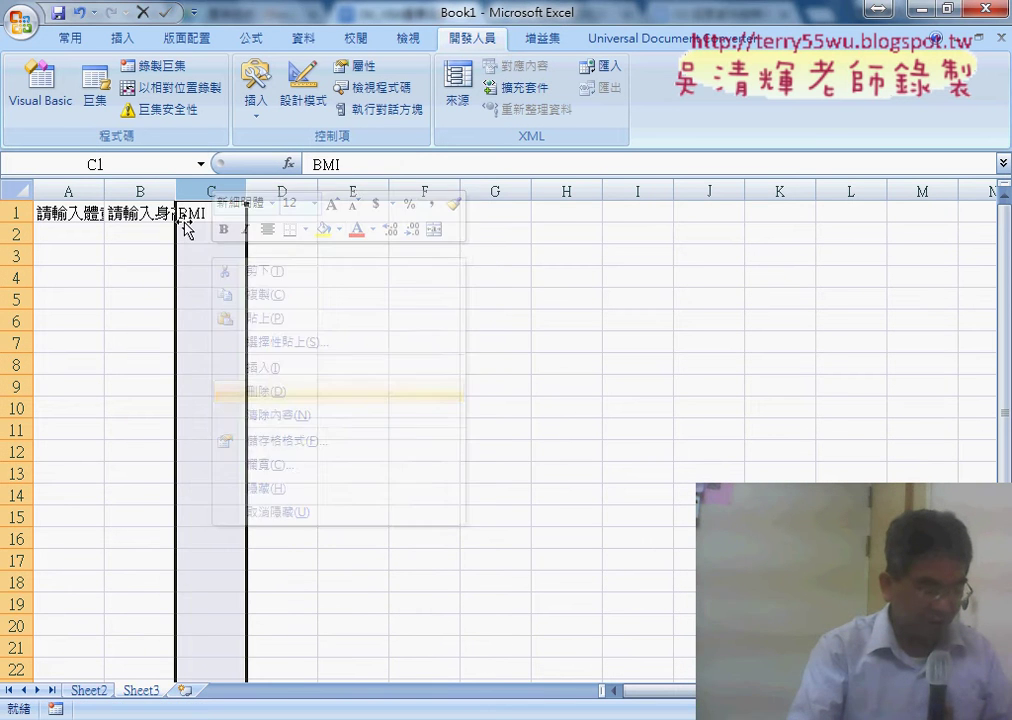
double_click(104, 191)
left_click(87, 225)
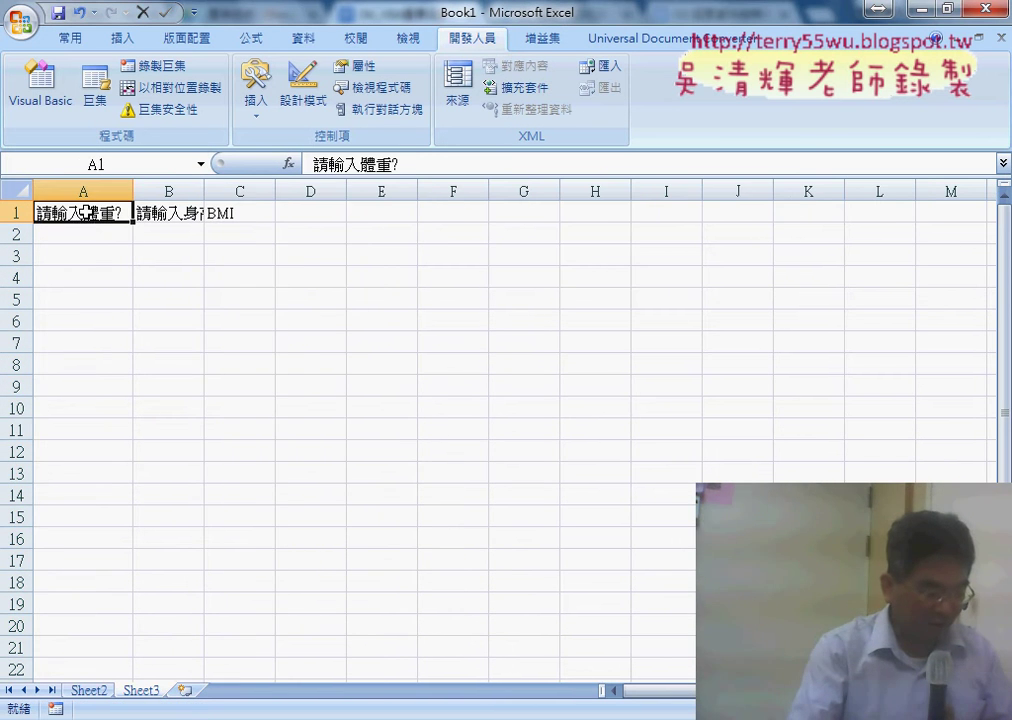
double_click(86, 212)
left_click_drag(37, 212, 72, 212)
key("Delete")
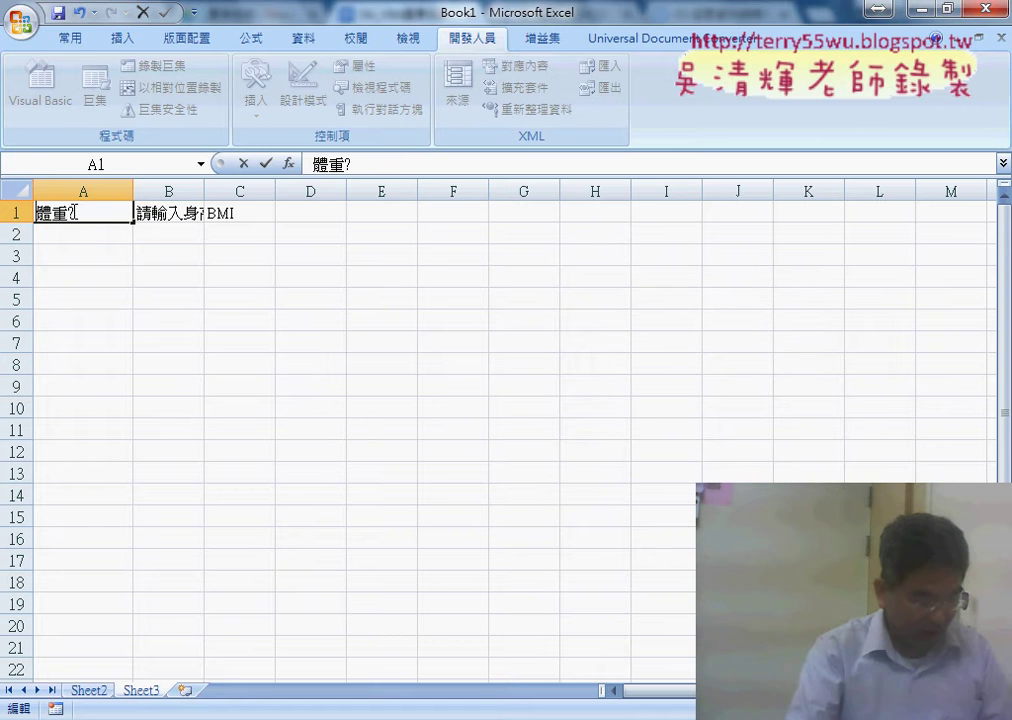
key("BackSpace")
double_click(149, 217)
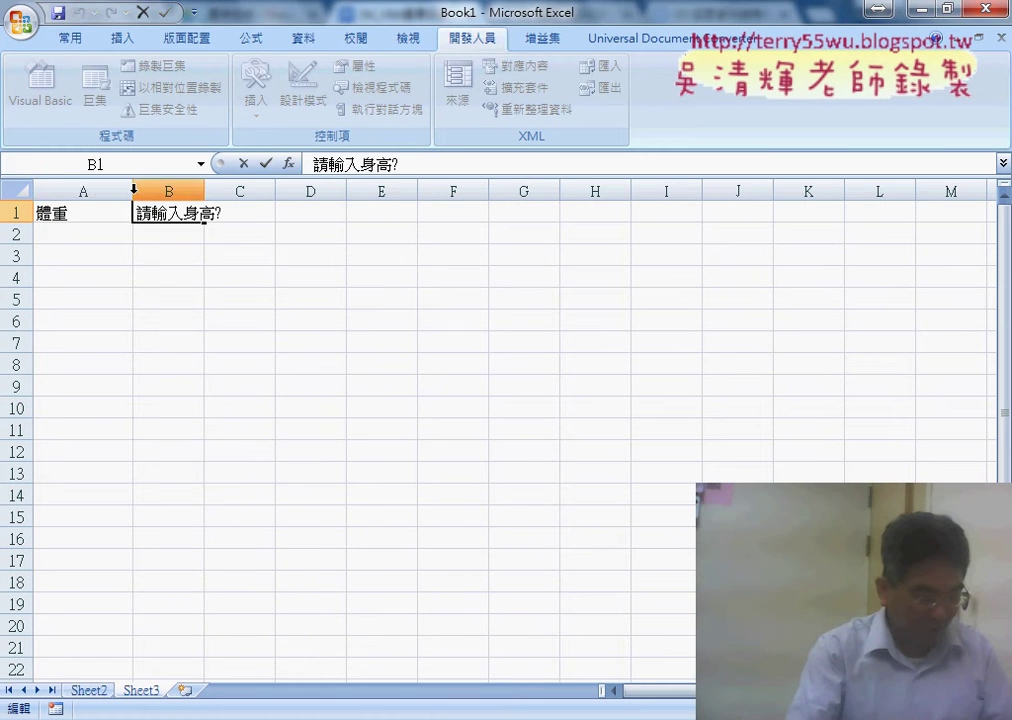
double_click(133, 191)
double_click(147, 191)
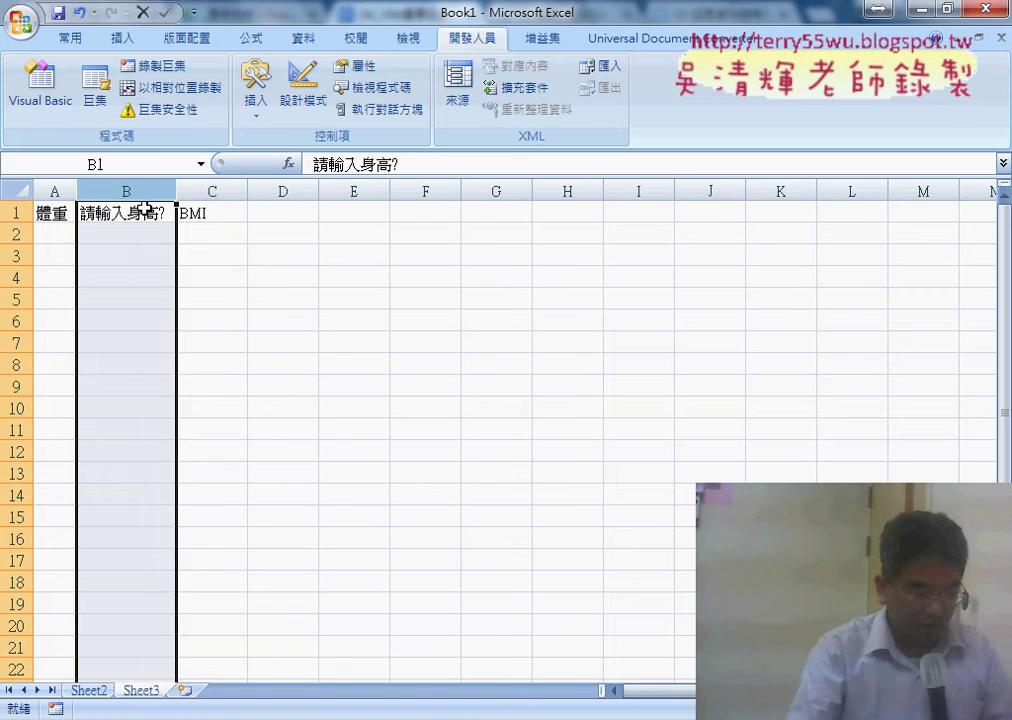
double_click(147, 212)
left_click_drag(131, 213, 79, 213)
key("Delete")
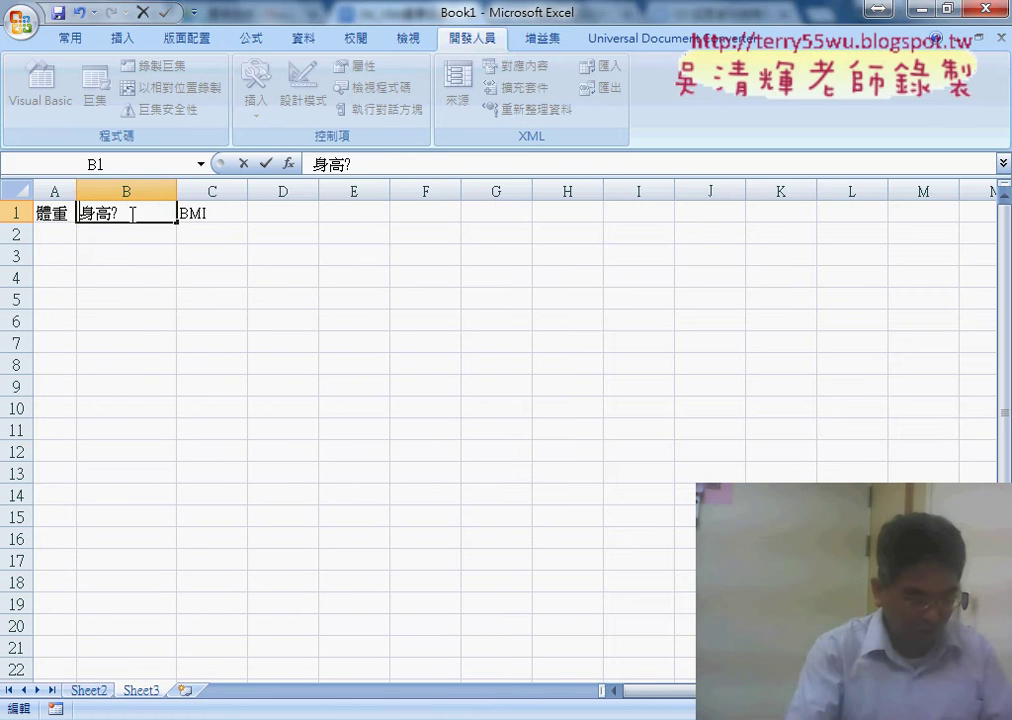
left_click(132, 213)
key("BackSpace")
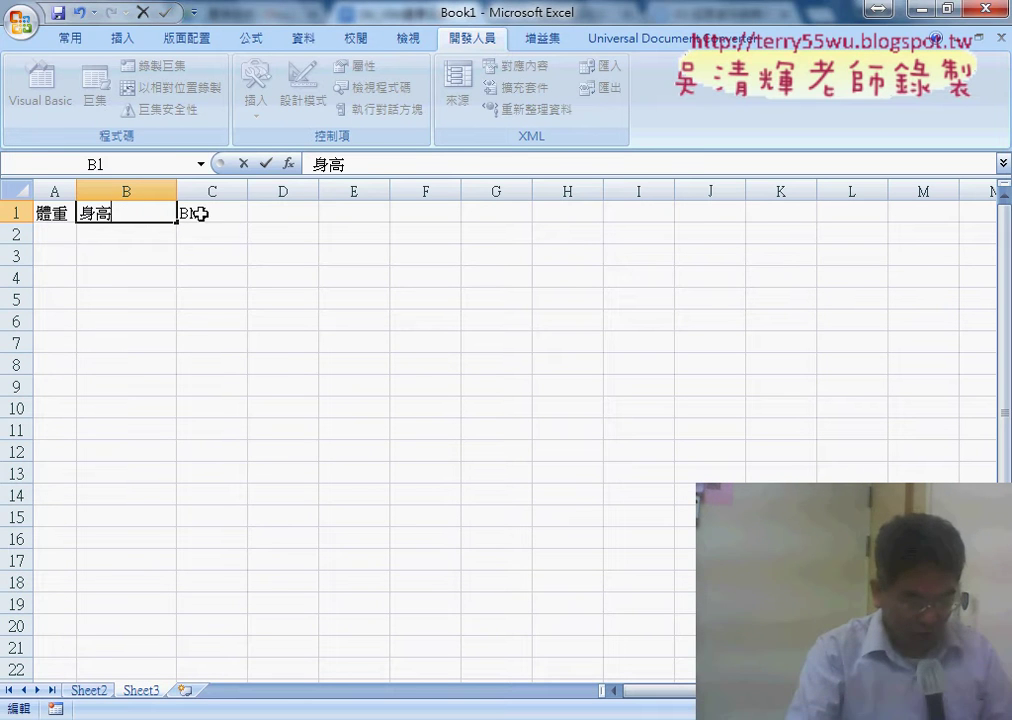
left_click(200, 213)
left_click(170, 190)
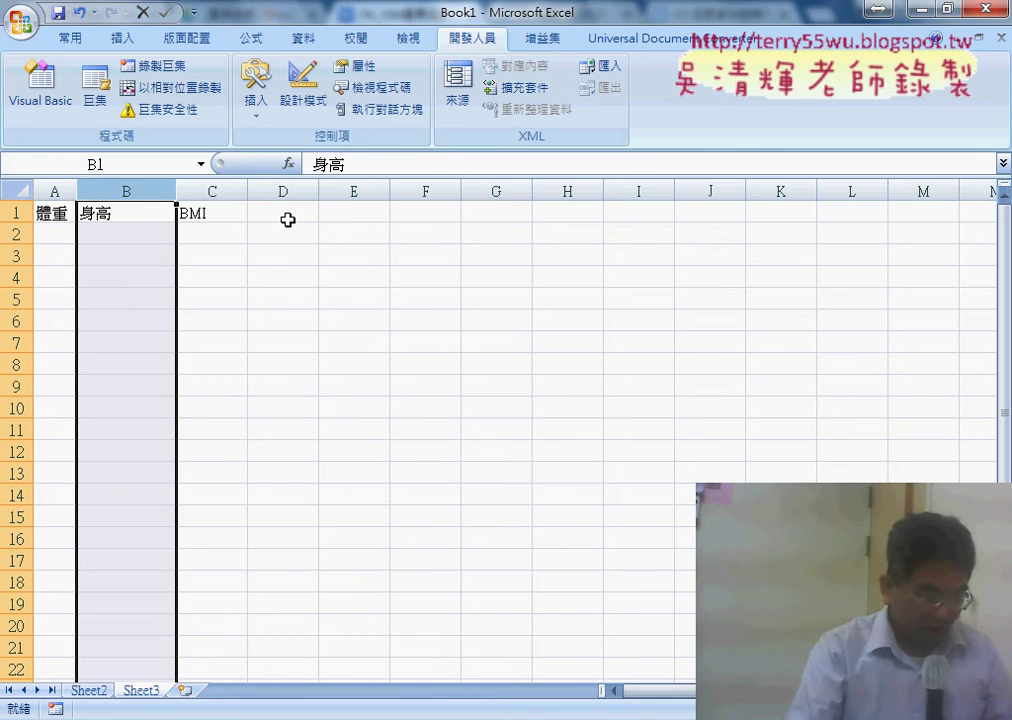
Compare the Sheet2 input cells B1, B2 and B4 with the Sheet3 target cells A2 and C2.
left_click(38, 95)
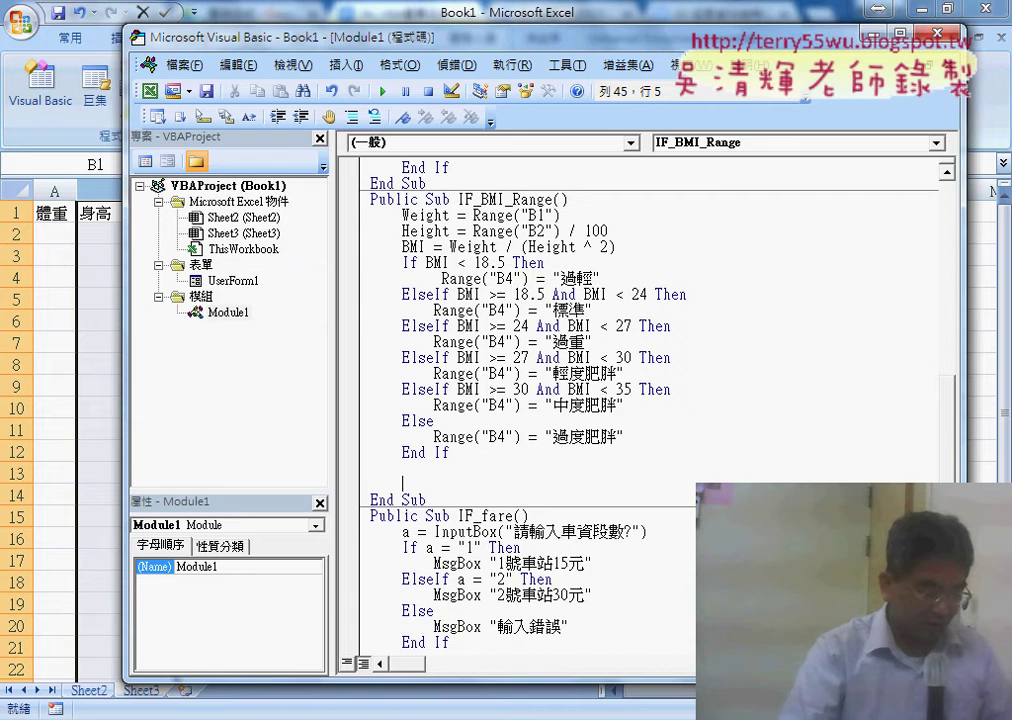
left_click(88, 697)
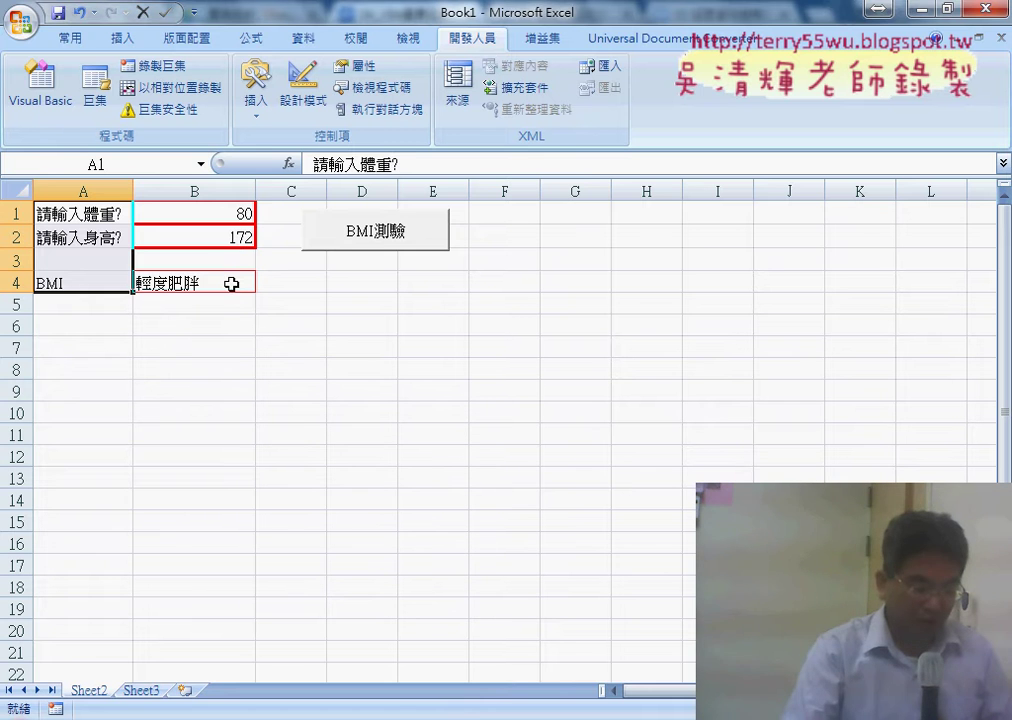
left_click(208, 213)
left_click(235, 235)
left_click(228, 281)
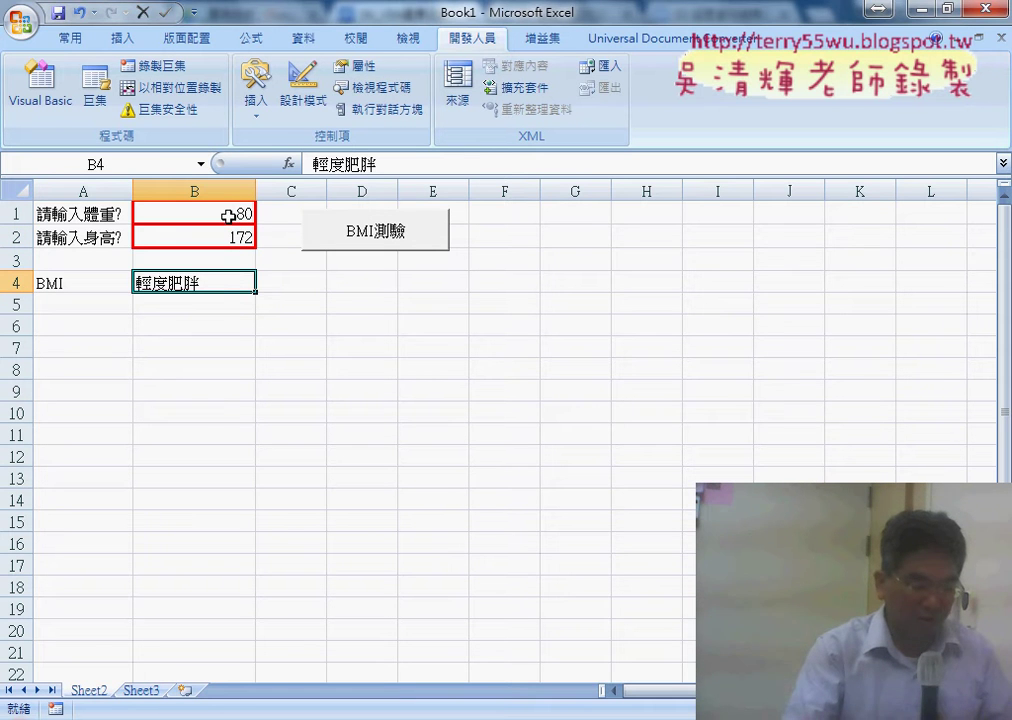
left_click(146, 691)
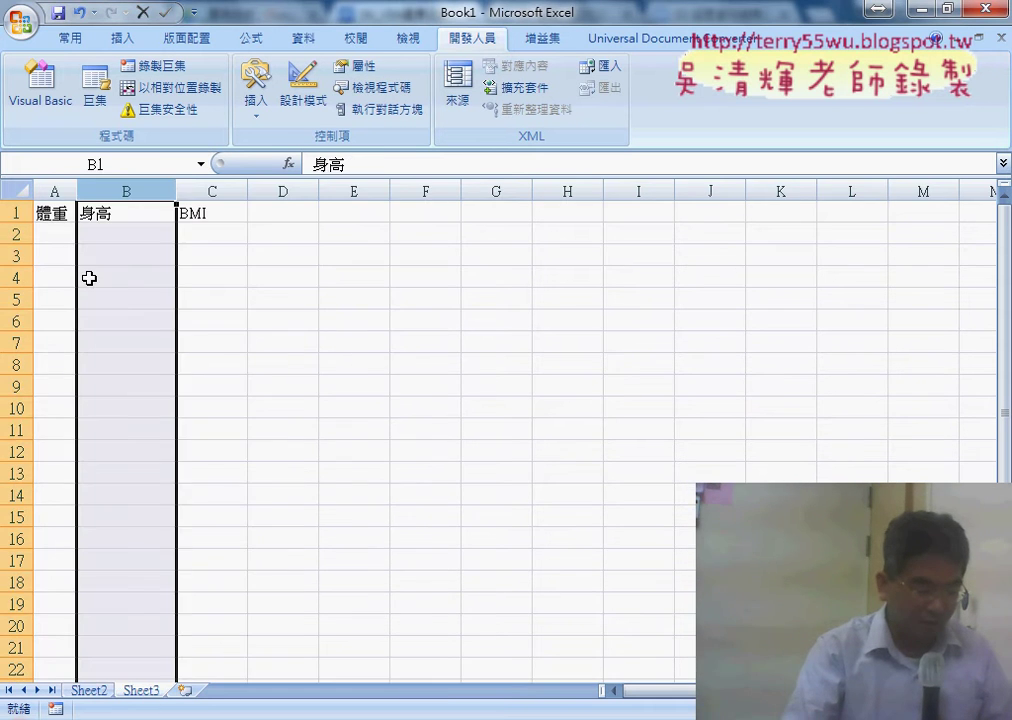
left_click(55, 235)
left_click(205, 237)
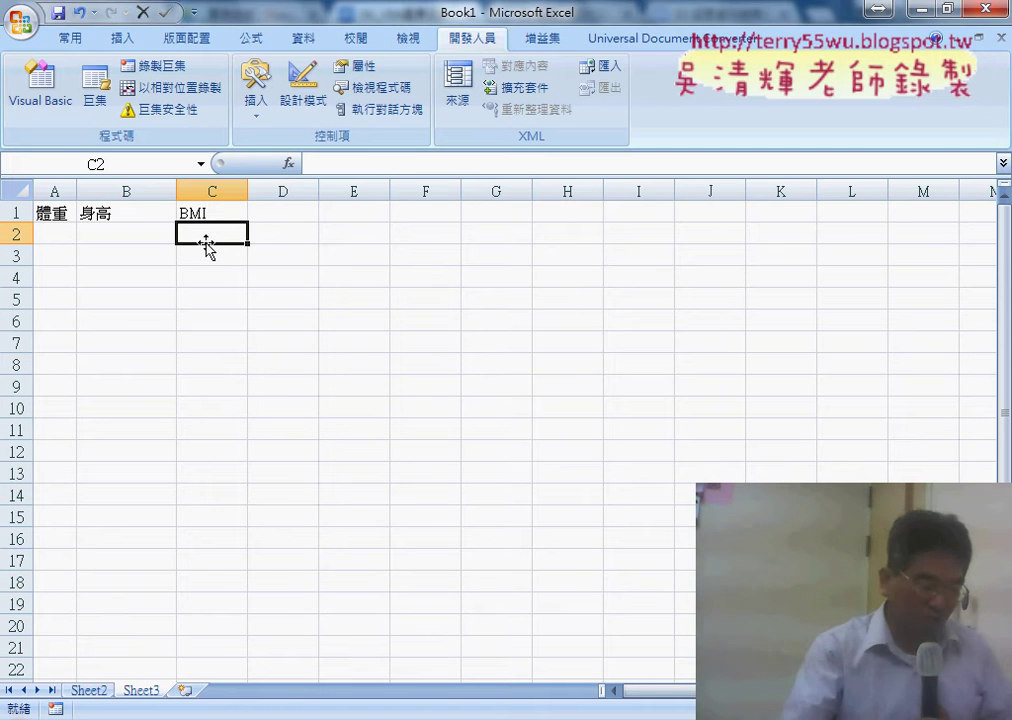
left_click(97, 691)
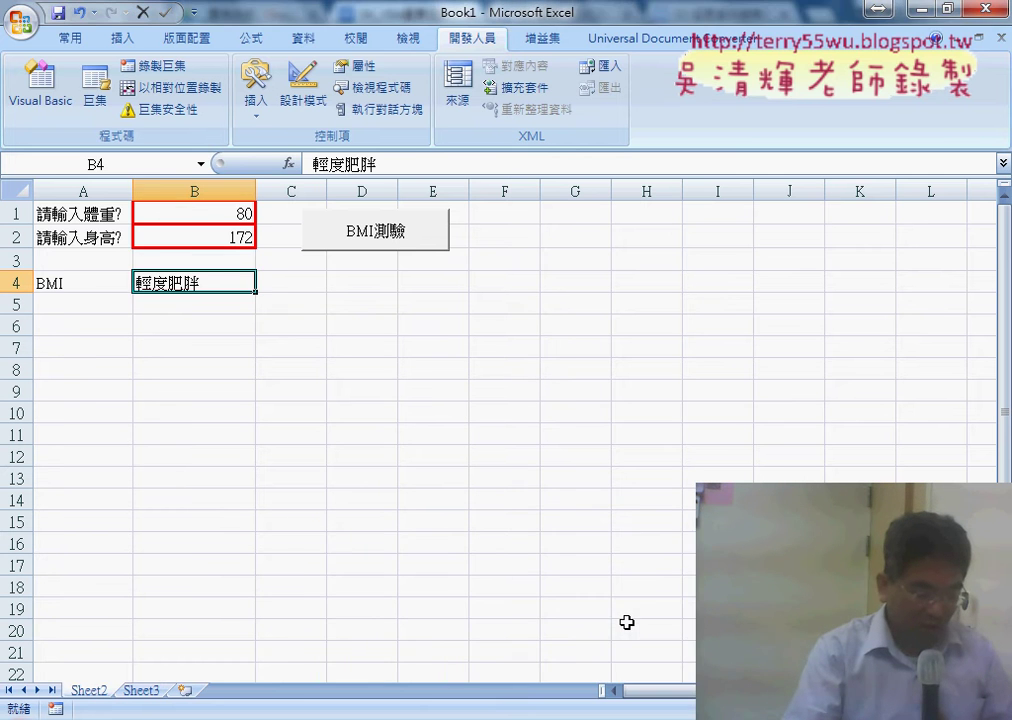
Widen Sheet3 column A and review target cells A2, B2 and C2 before returning to the code.
left_click(483, 644)
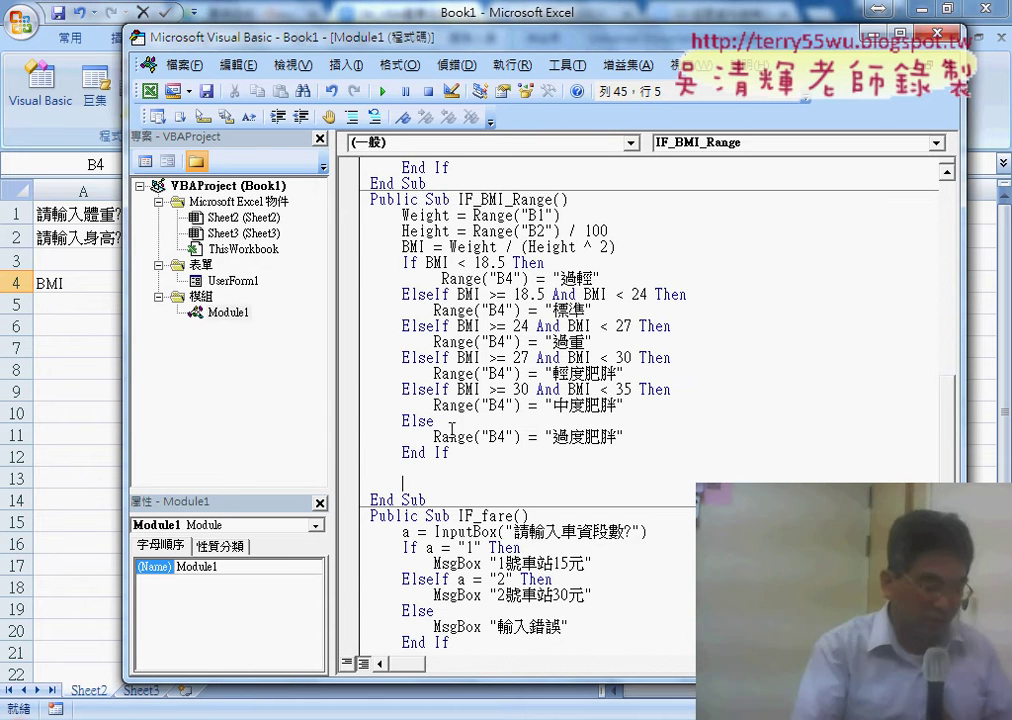
left_click(149, 692)
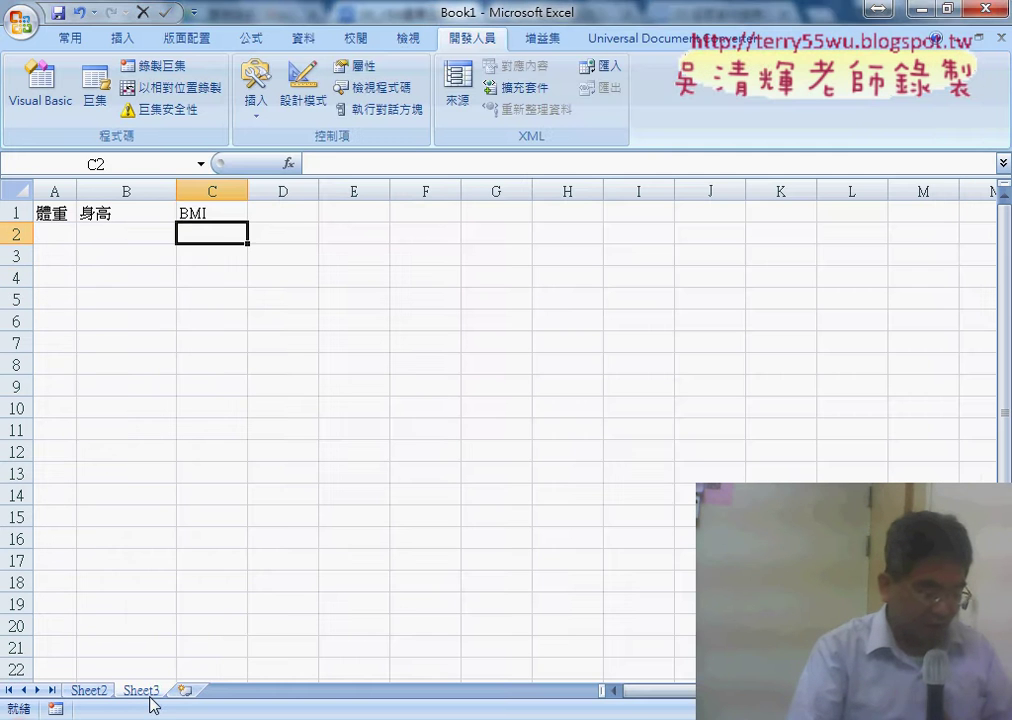
left_click(55, 233)
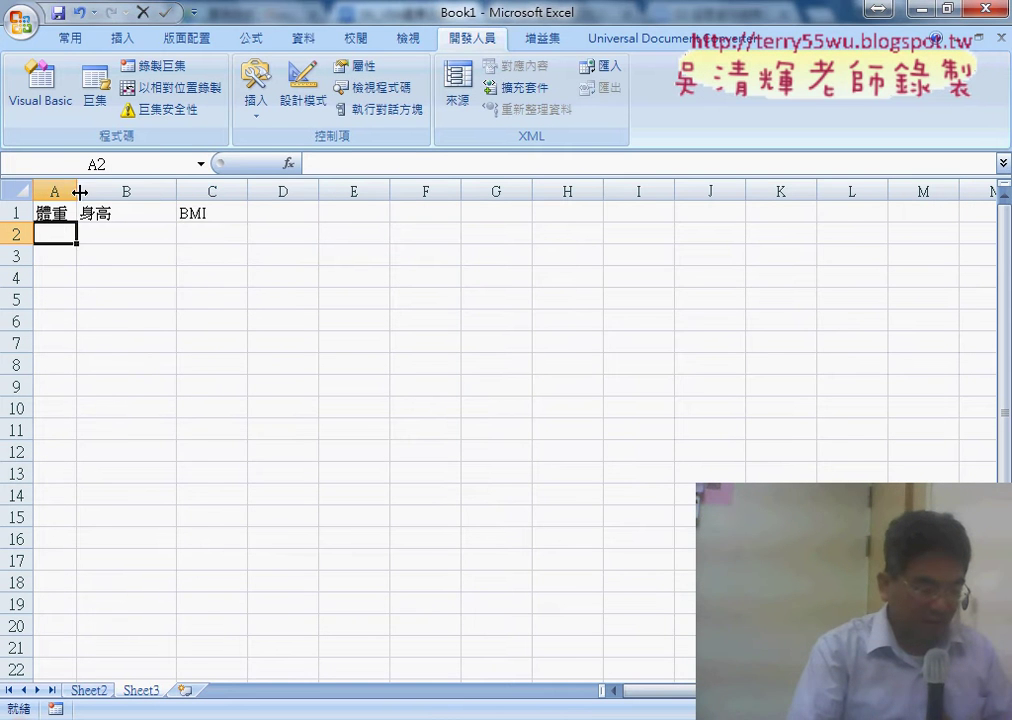
left_click_drag(77, 191, 105, 192)
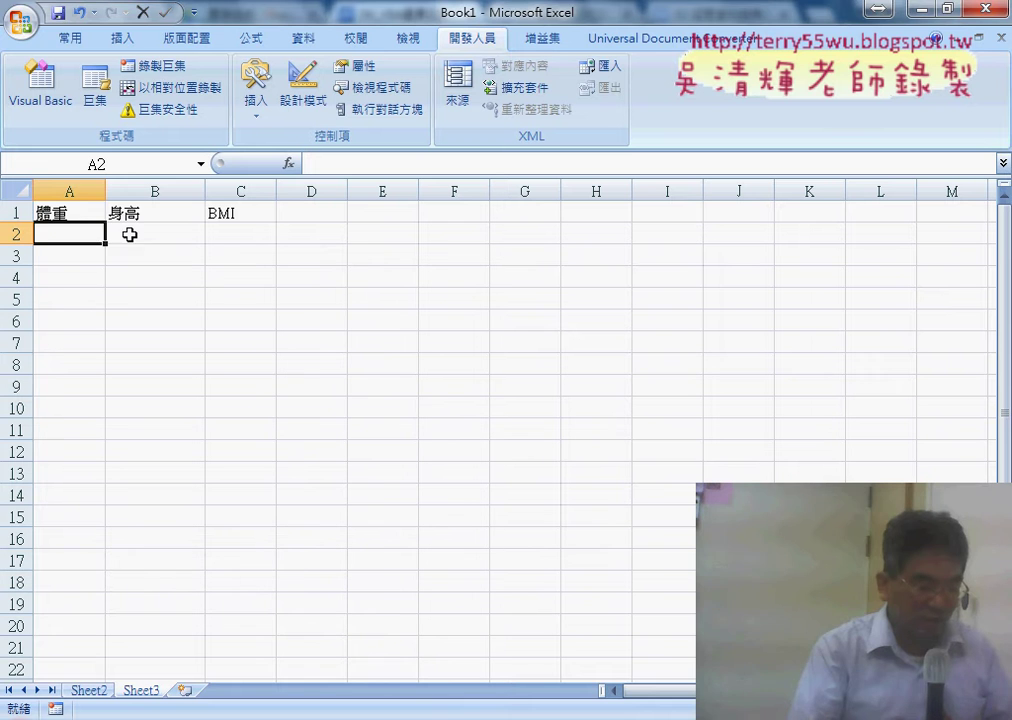
left_click(130, 234)
left_click(239, 239)
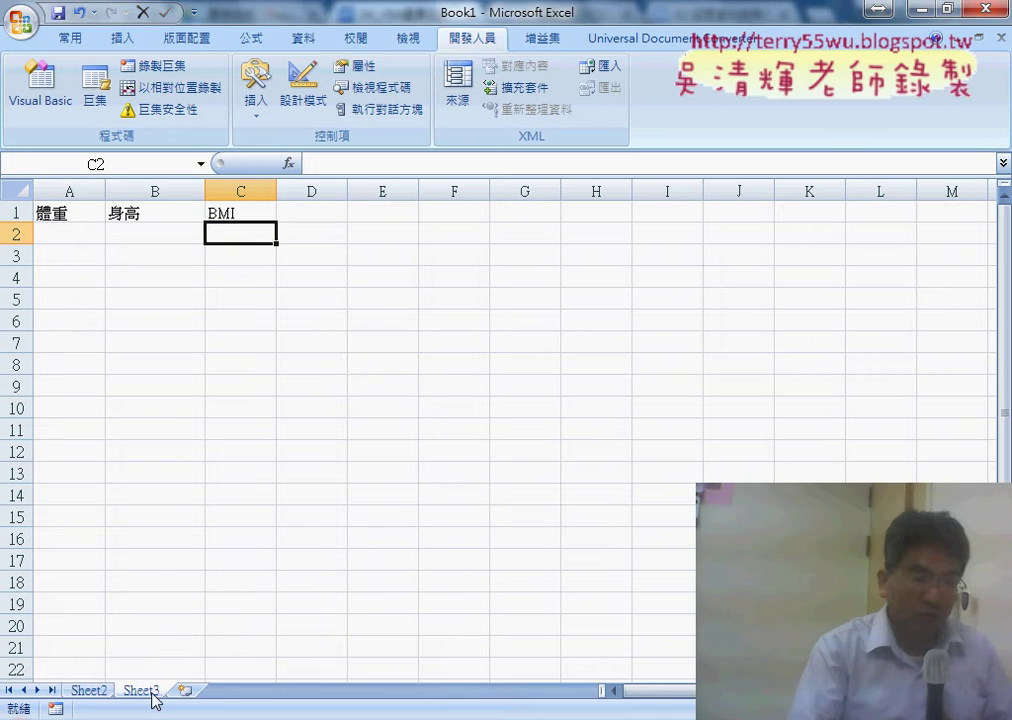
left_click(84, 691)
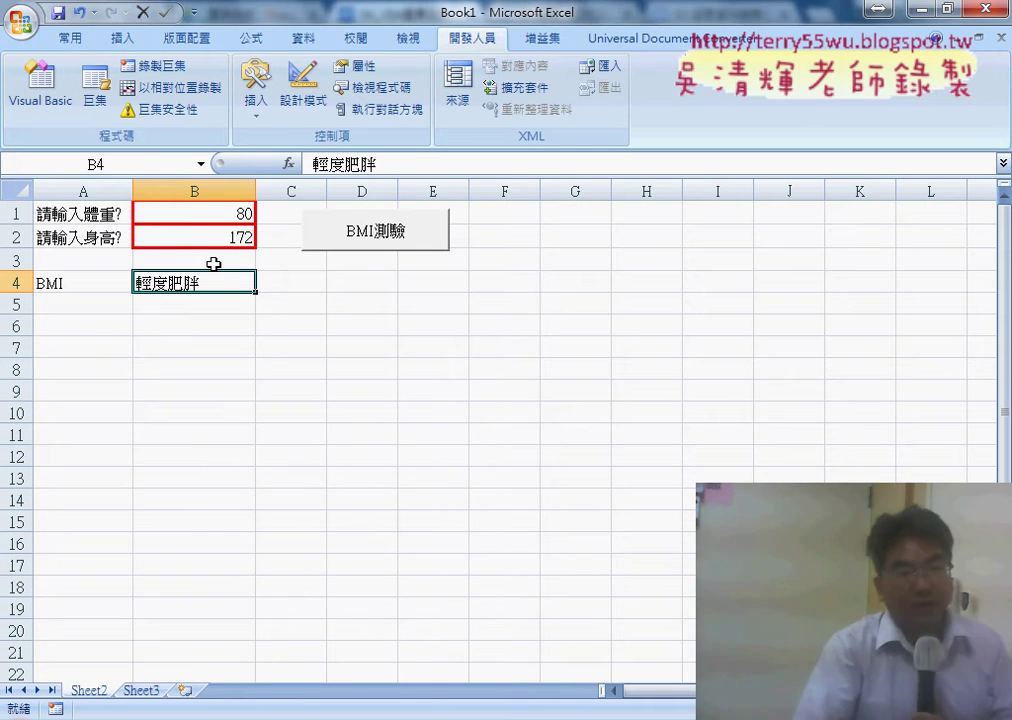
key("alt+Tab")
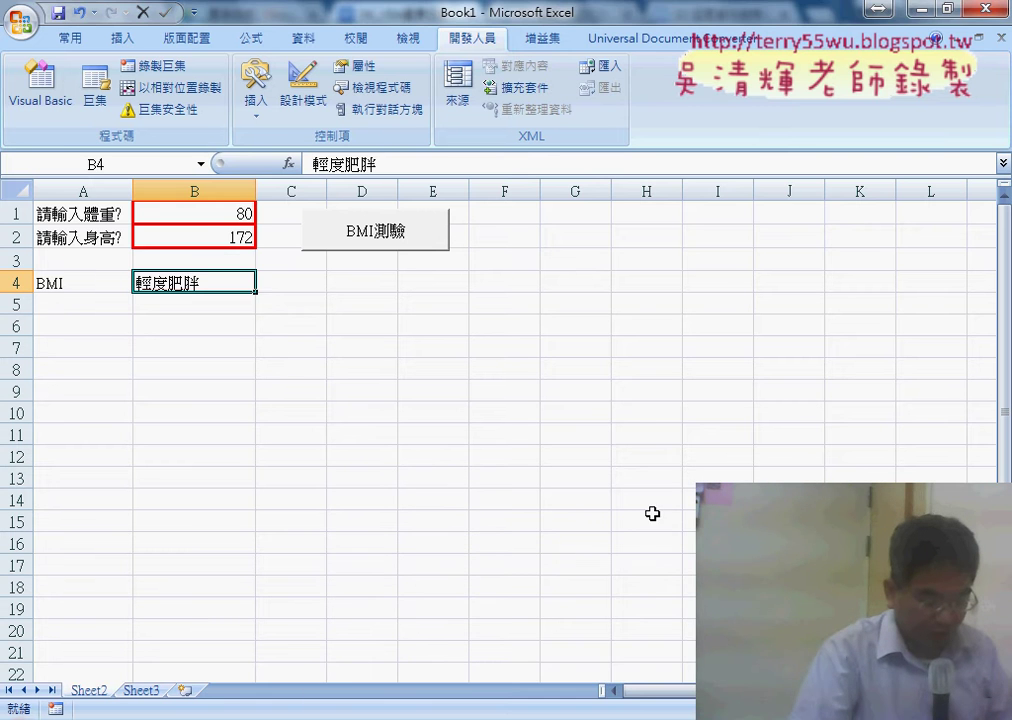
key("alt+Tab")
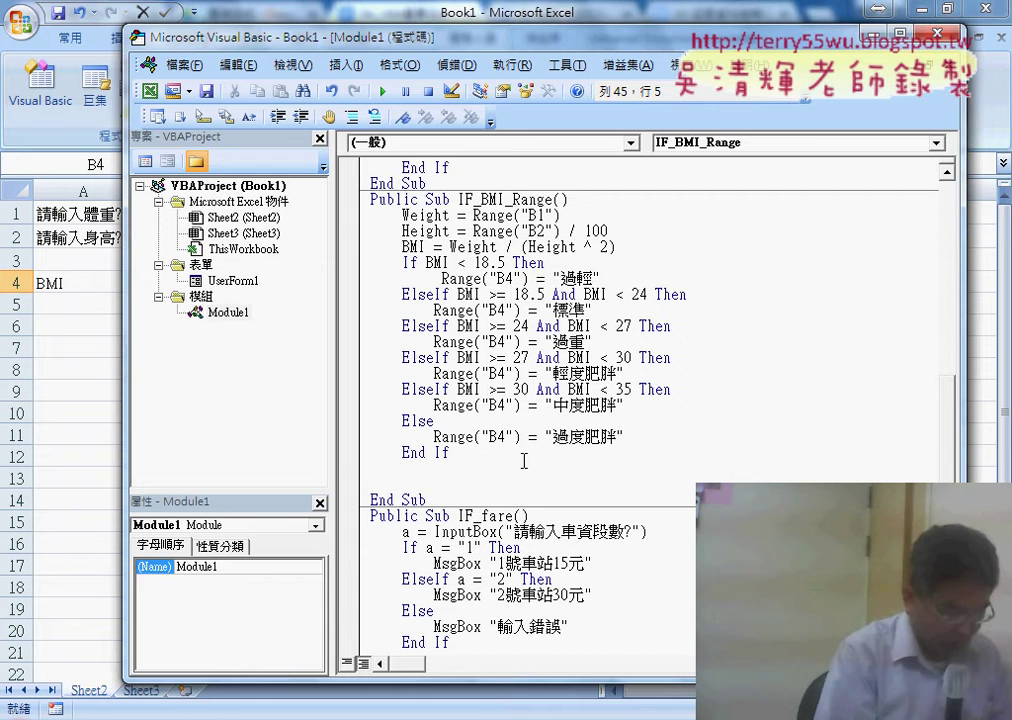
Start a new line sheets(2).range("A2")= below End If in IF_BMI_Range.
type("shee")
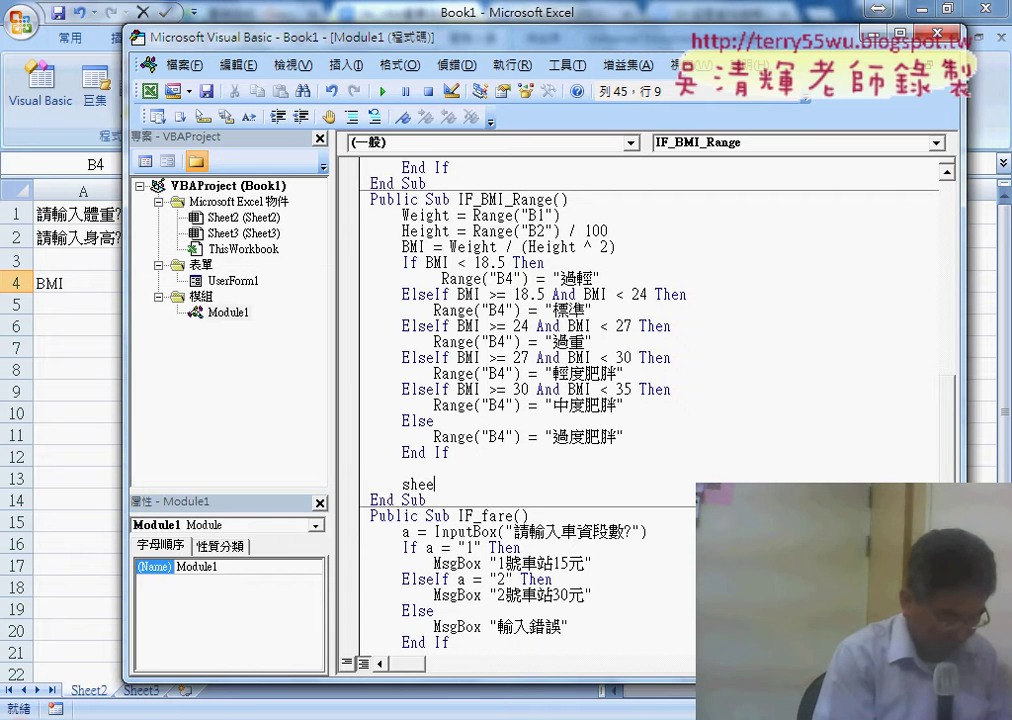
type("ts")
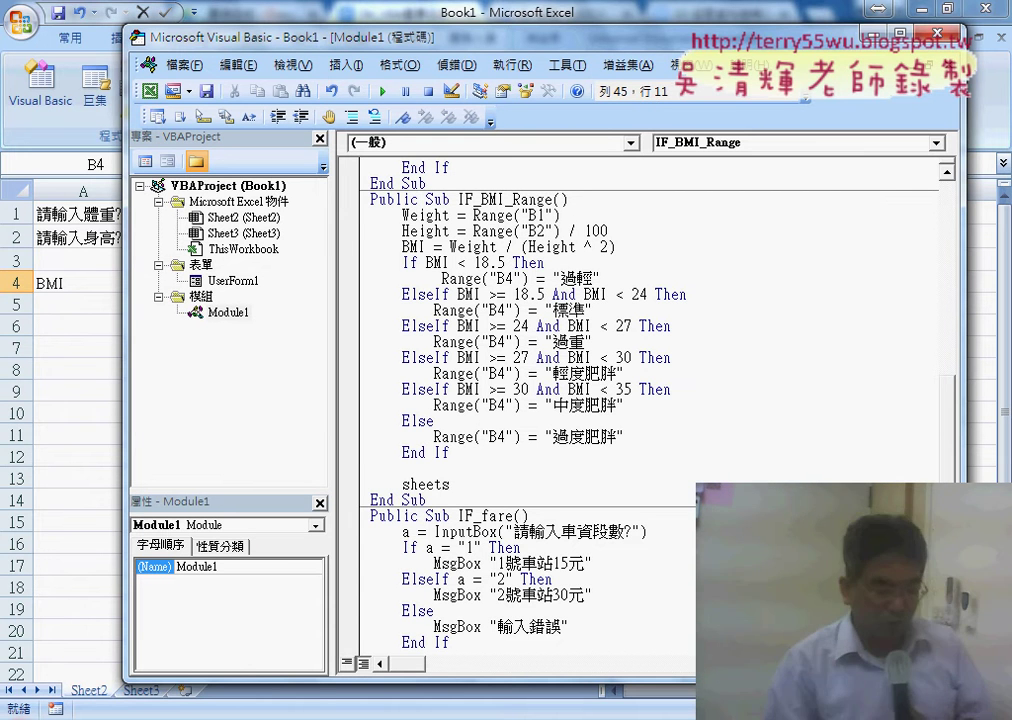
type("(2")
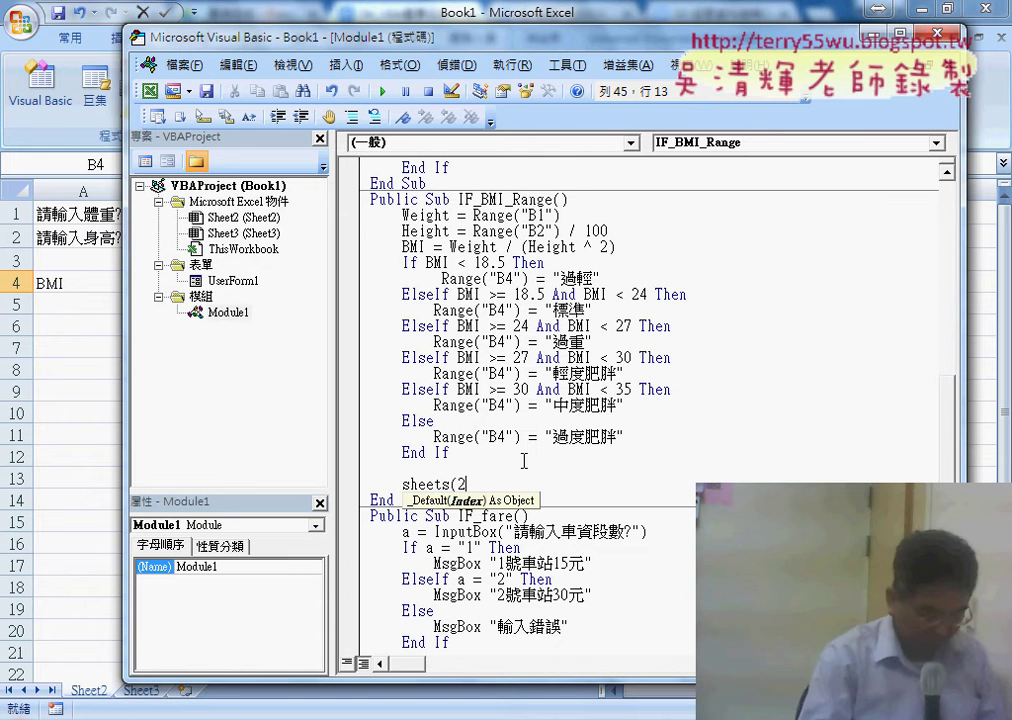
type(")")
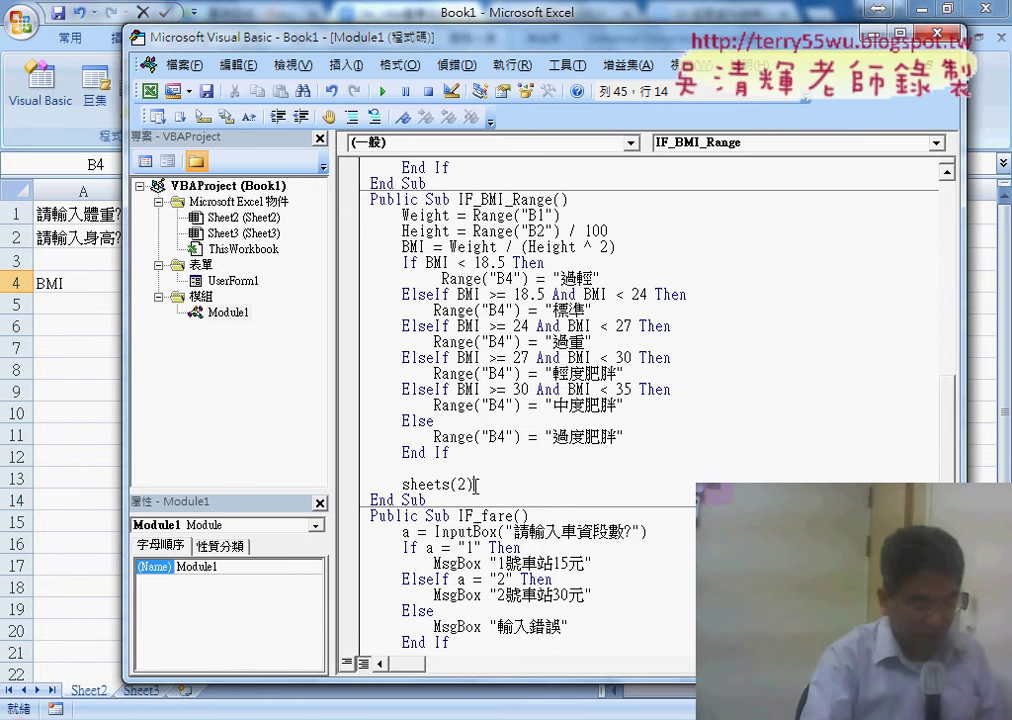
double_click(461, 484)
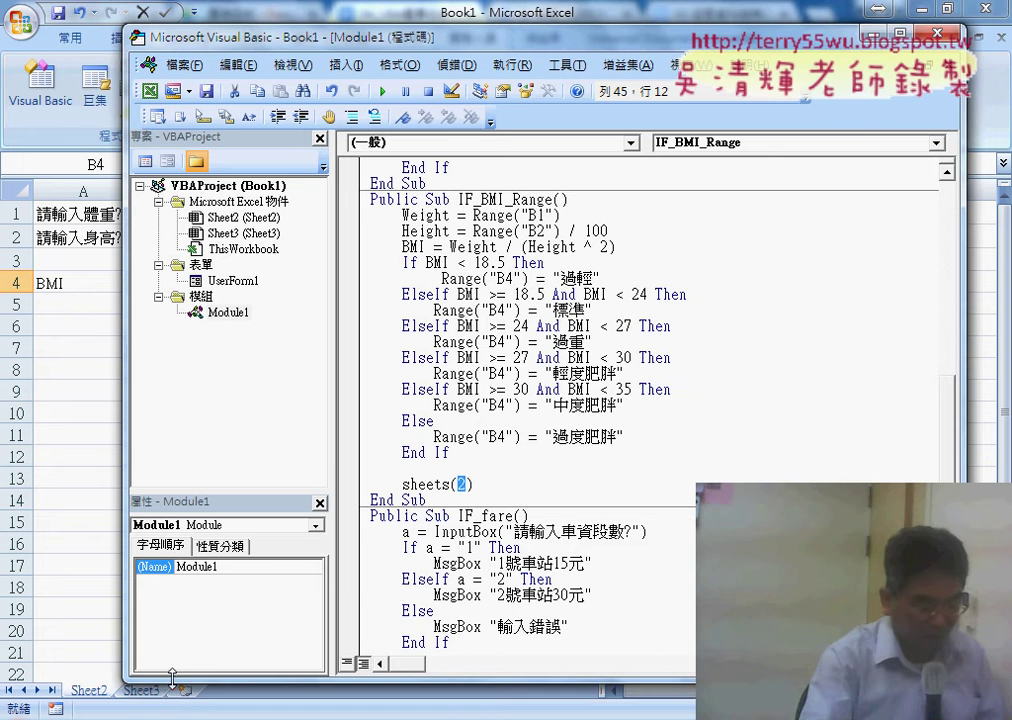
left_click_drag(172, 678, 172, 634)
left_click(501, 482)
type(".r")
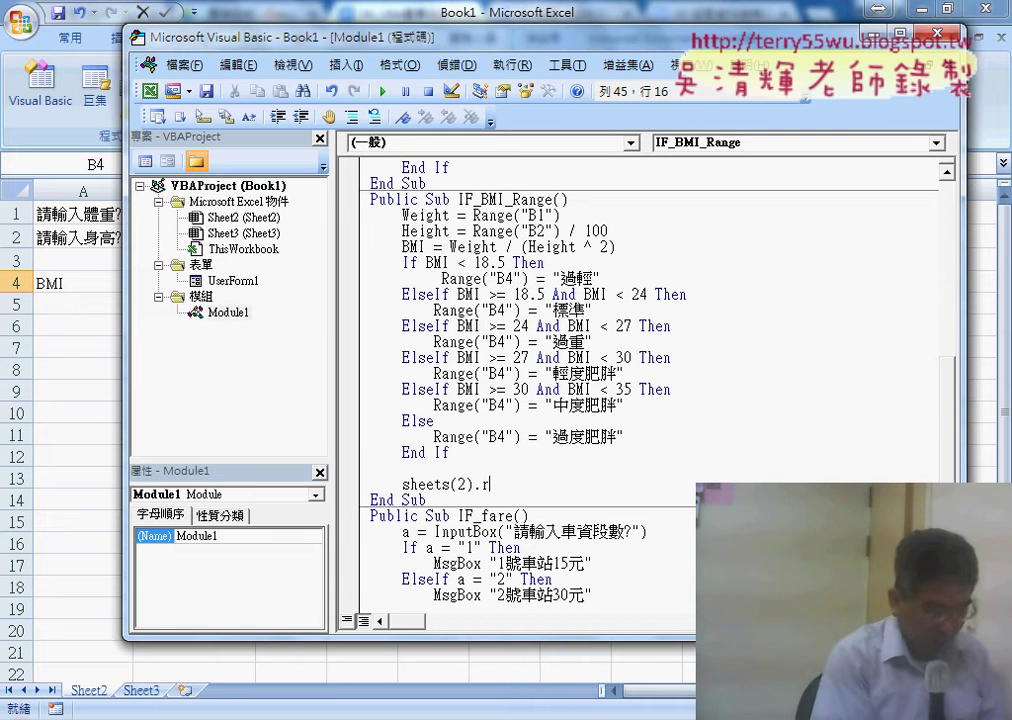
type("ab")
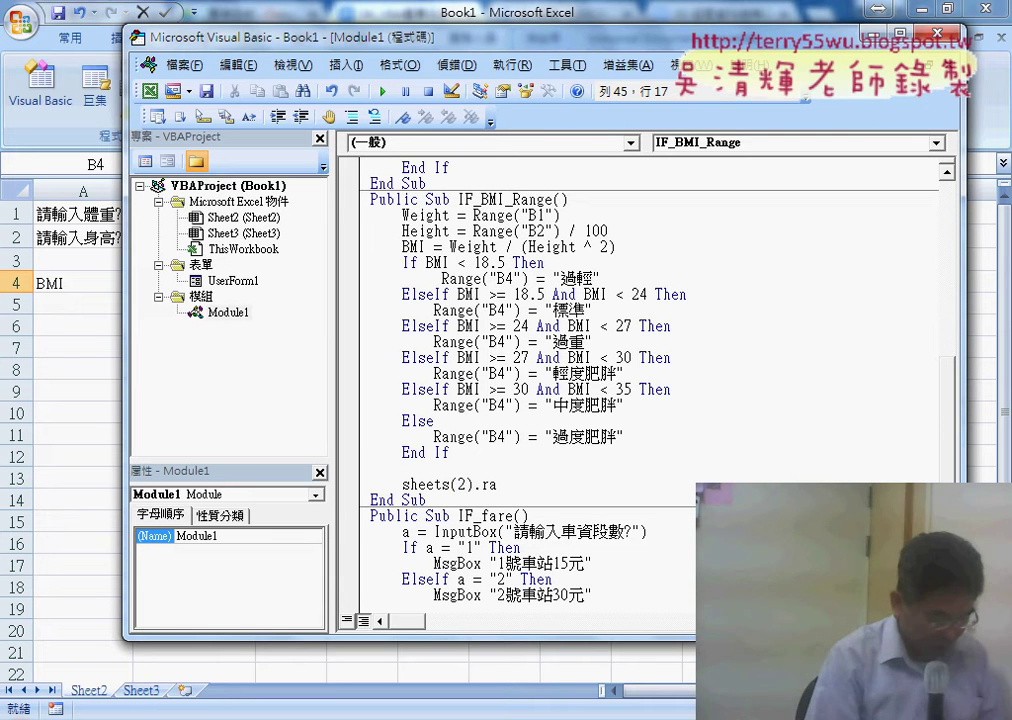
type("ge")
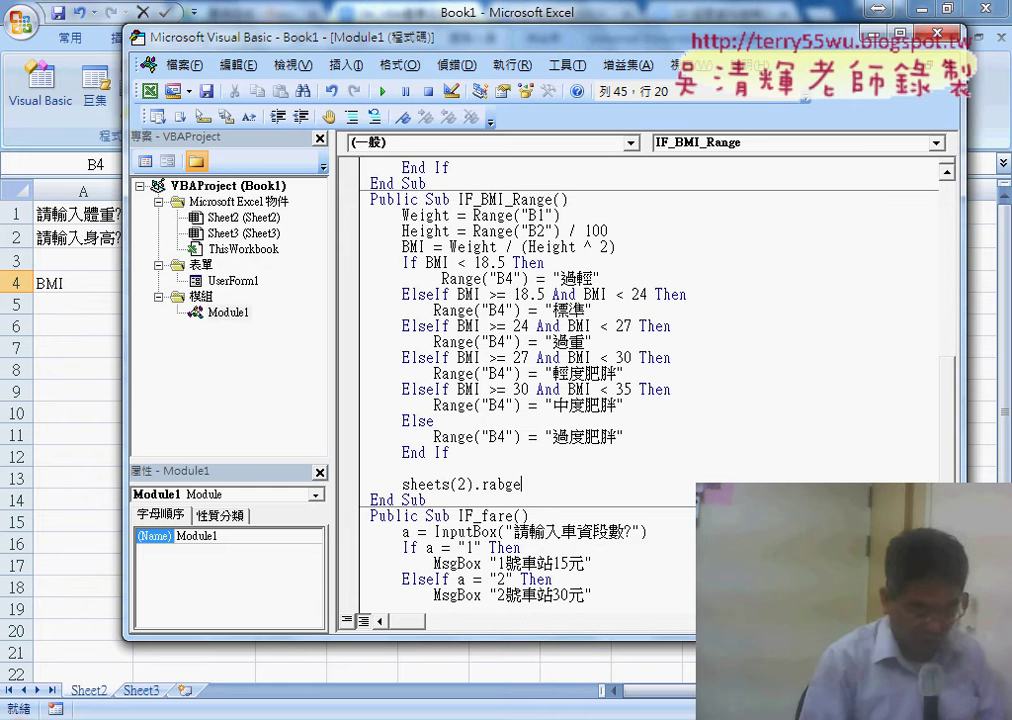
key("BackSpace")
key("BackSpace")
key("BackSpace")
type("n")
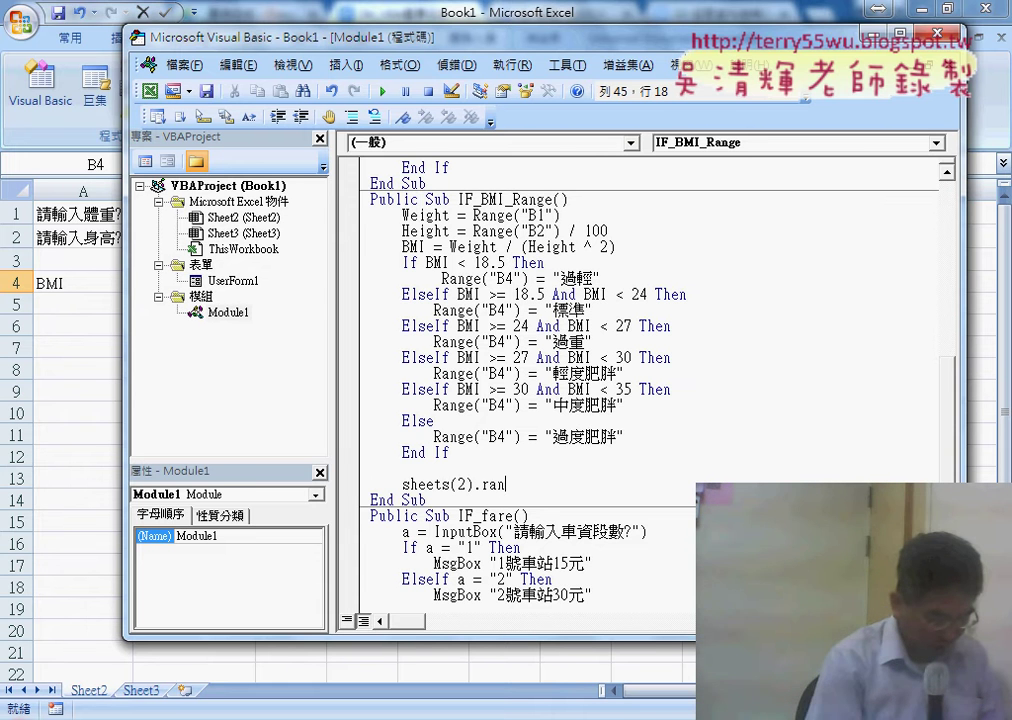
type("ge")
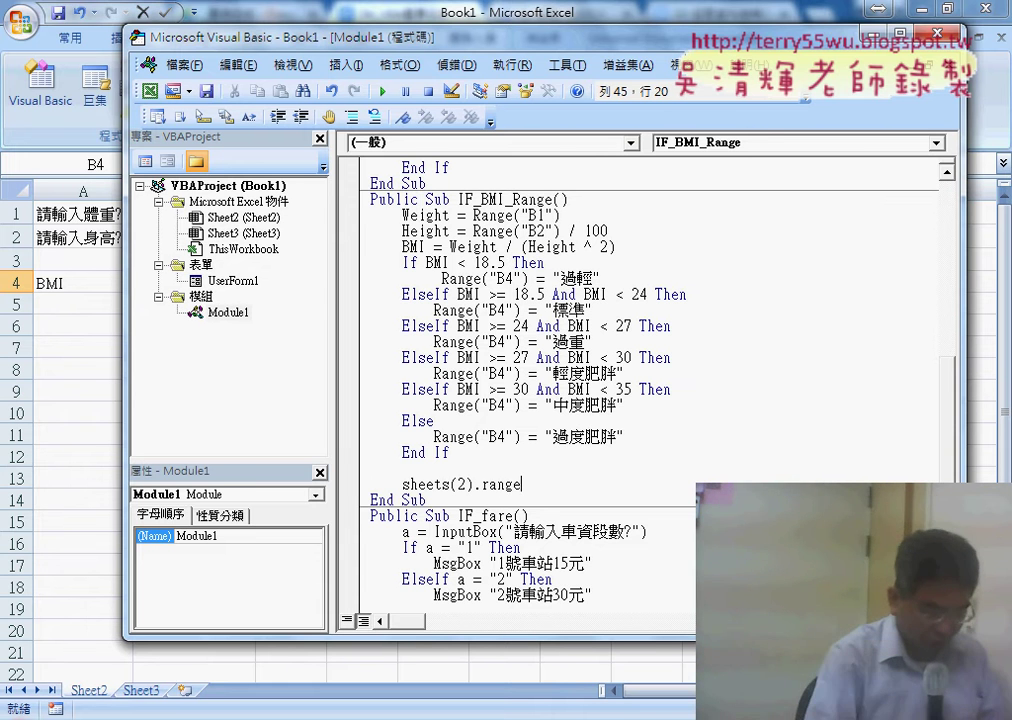
type("(\"A")
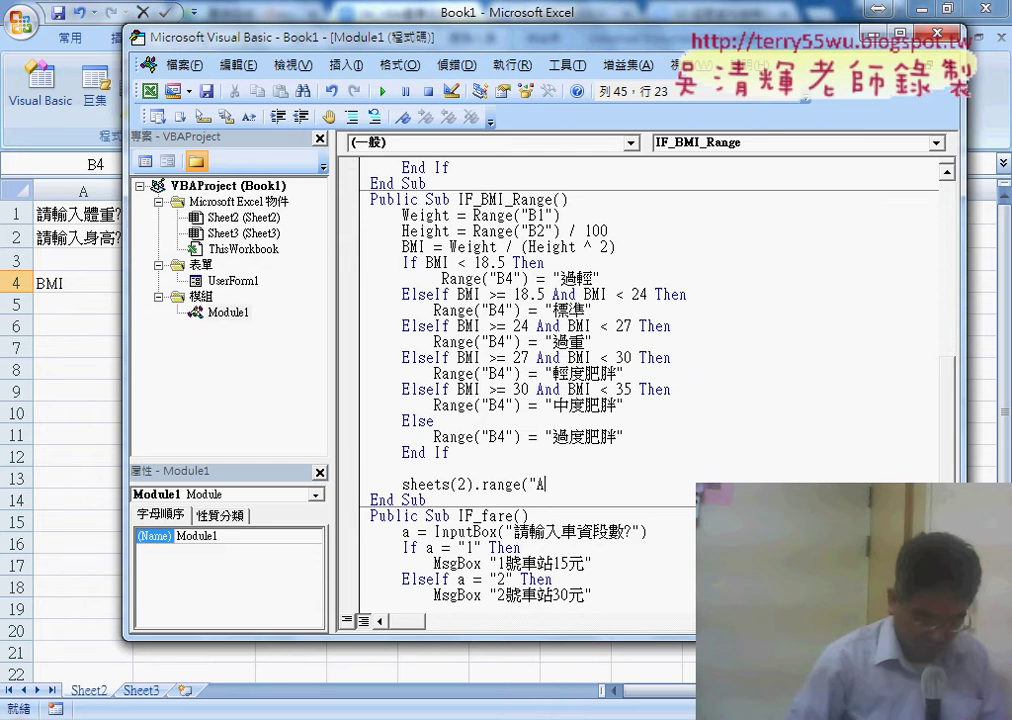
type("2\")")
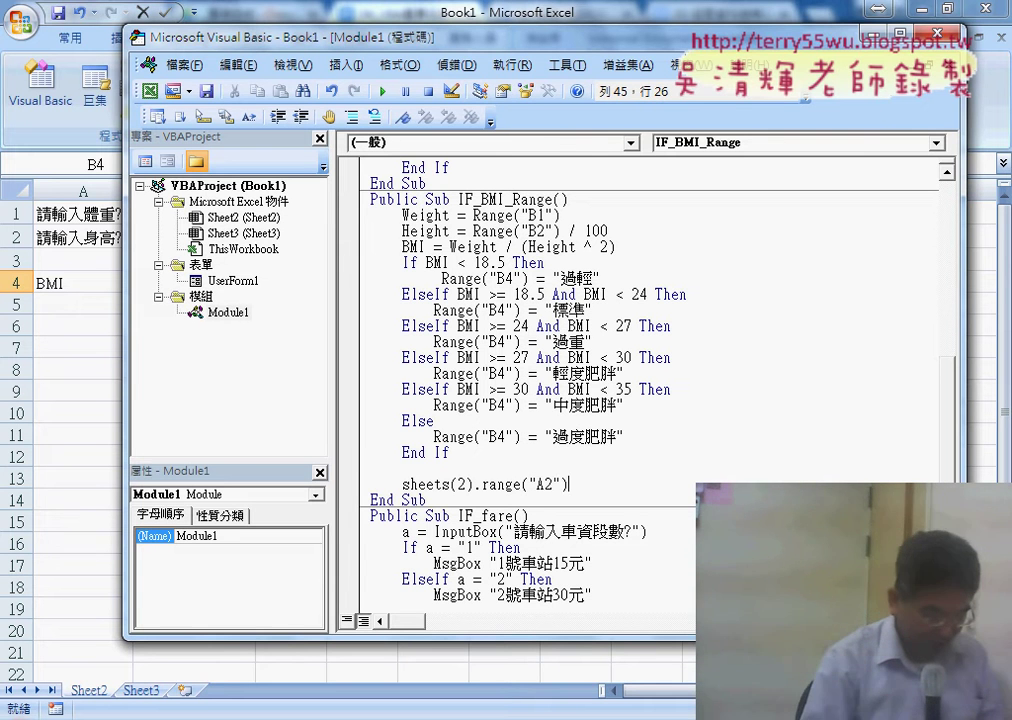
type("=")
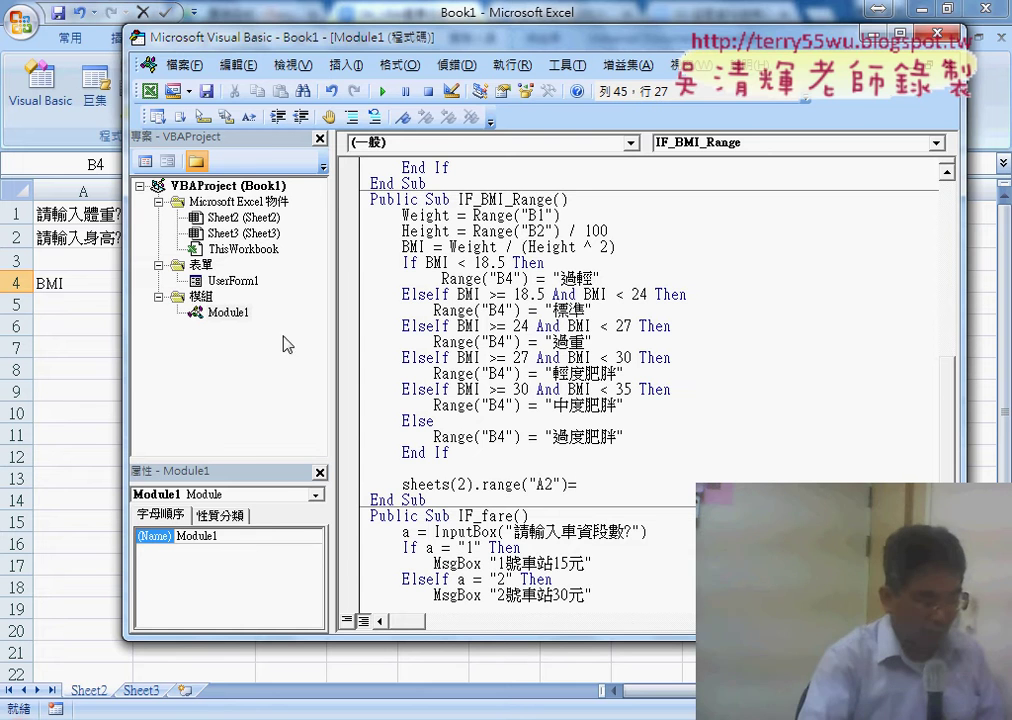
Finish the A2 line by pasting a Range reference after the equals sign, edited to B4.
left_click_drag(125, 289, 245, 290)
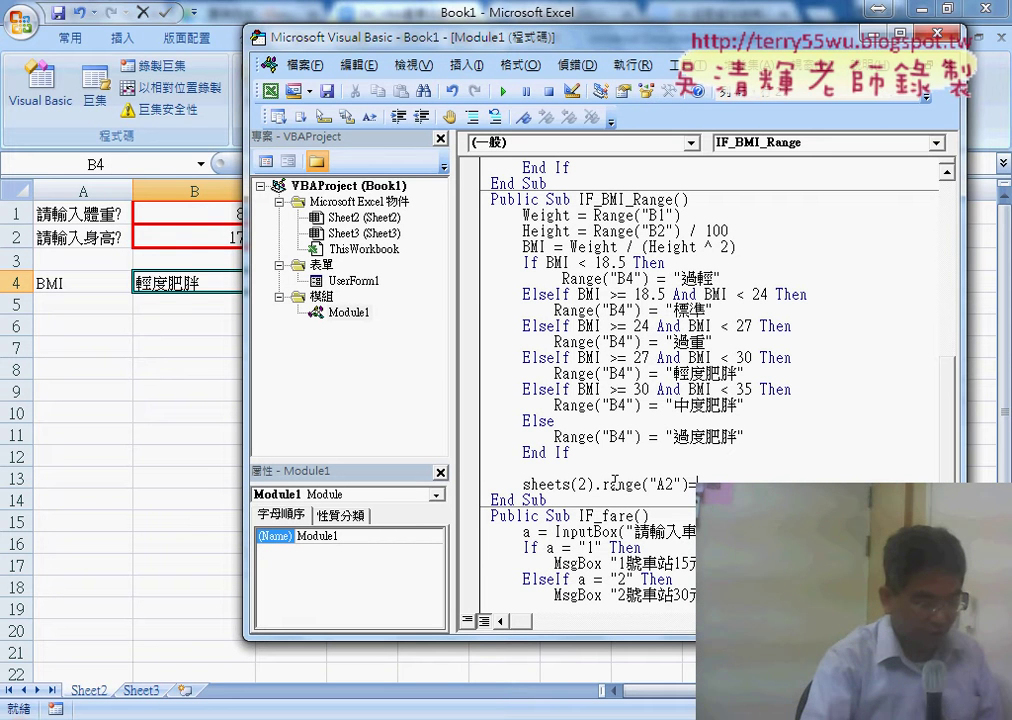
left_click_drag(602, 484, 688, 486)
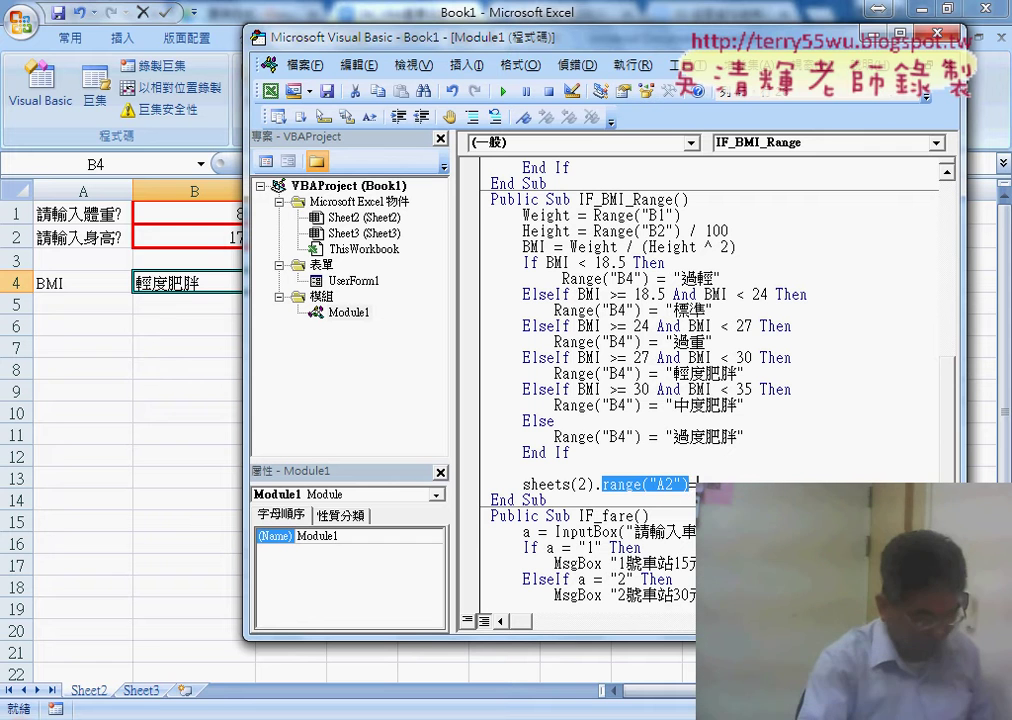
key("ctrl+c")
key("End")
key("ctrl+v")
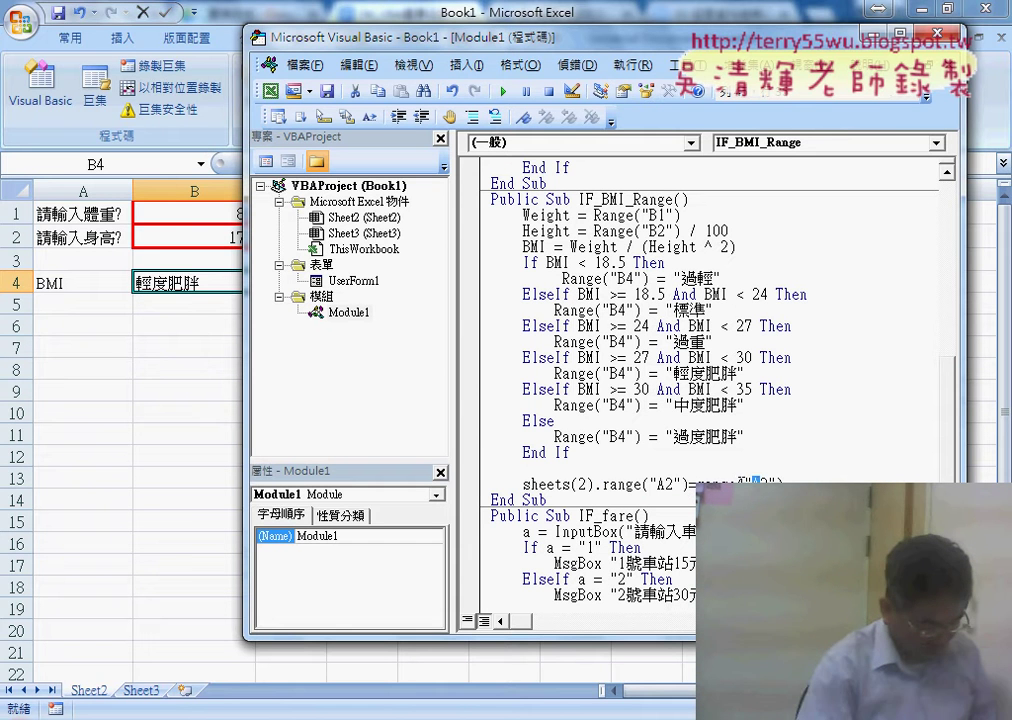
type("B4")
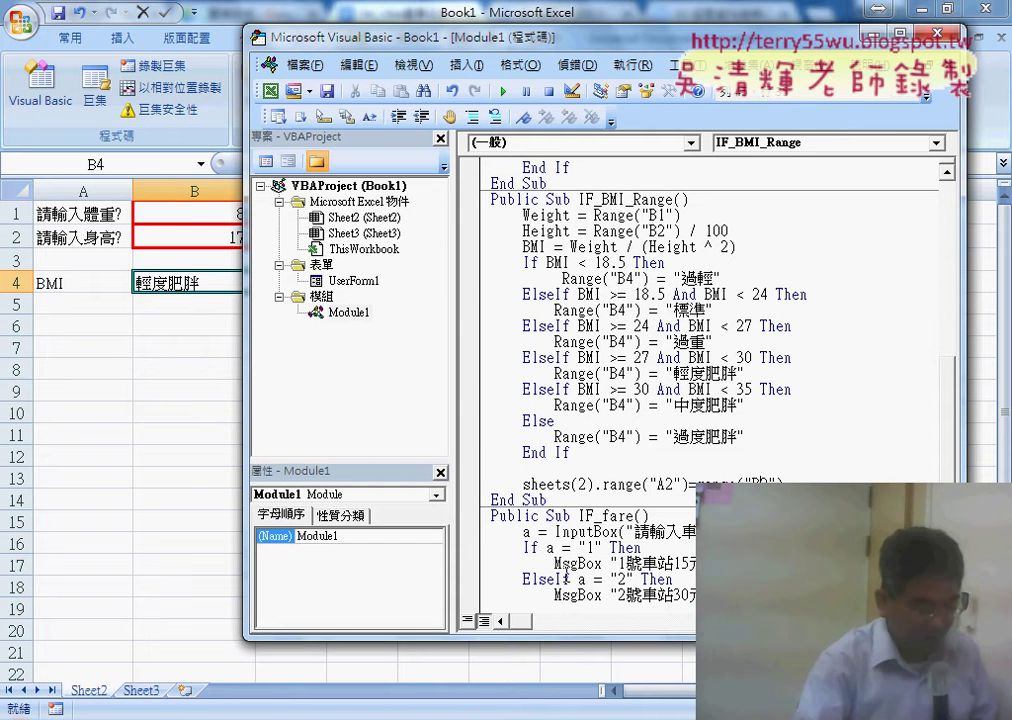
left_click(627, 484)
Duplicate that Sheets(2) line below and change its target cell from A2 to B2.
key("Return")
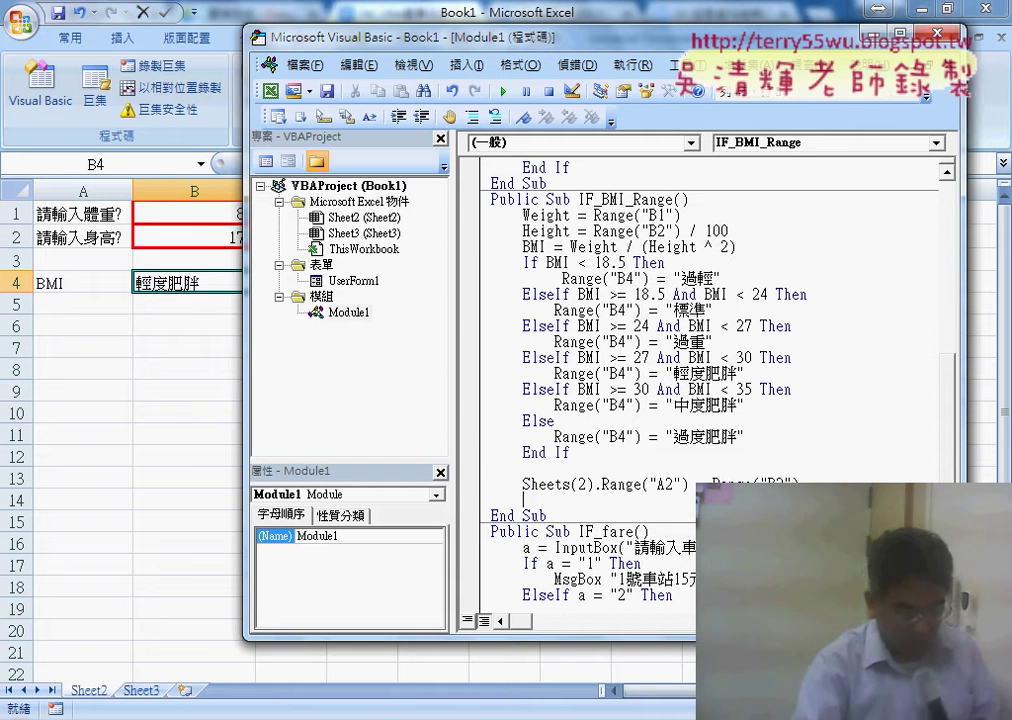
left_click_drag(800, 484, 531, 484)
key("ctrl+c")
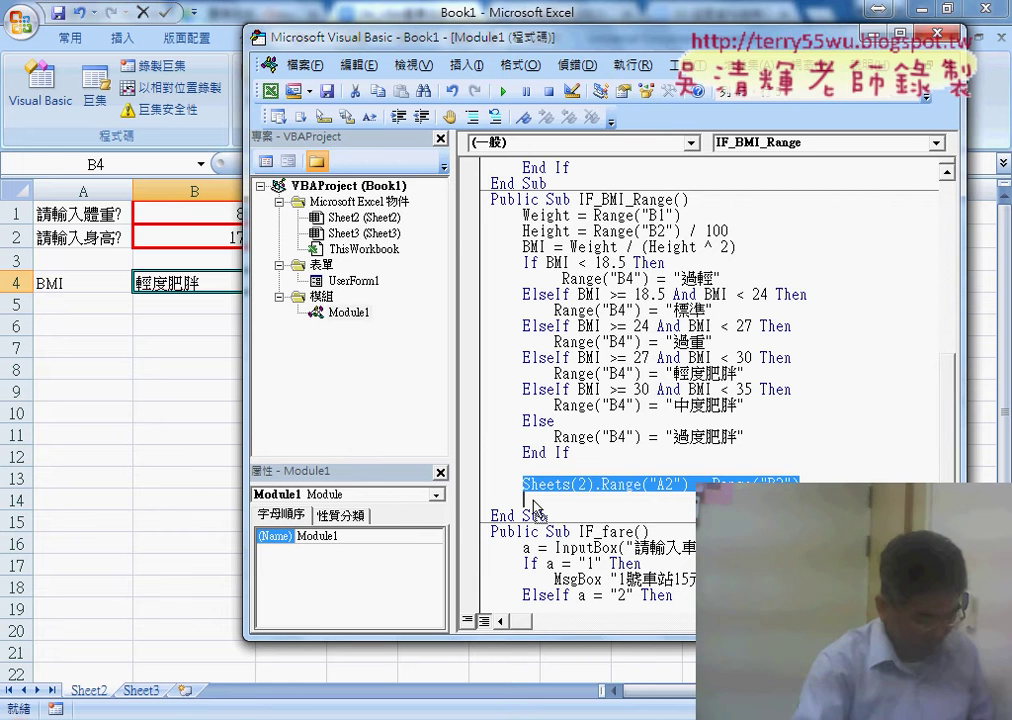
left_click(551, 500)
key("ctrl+v")
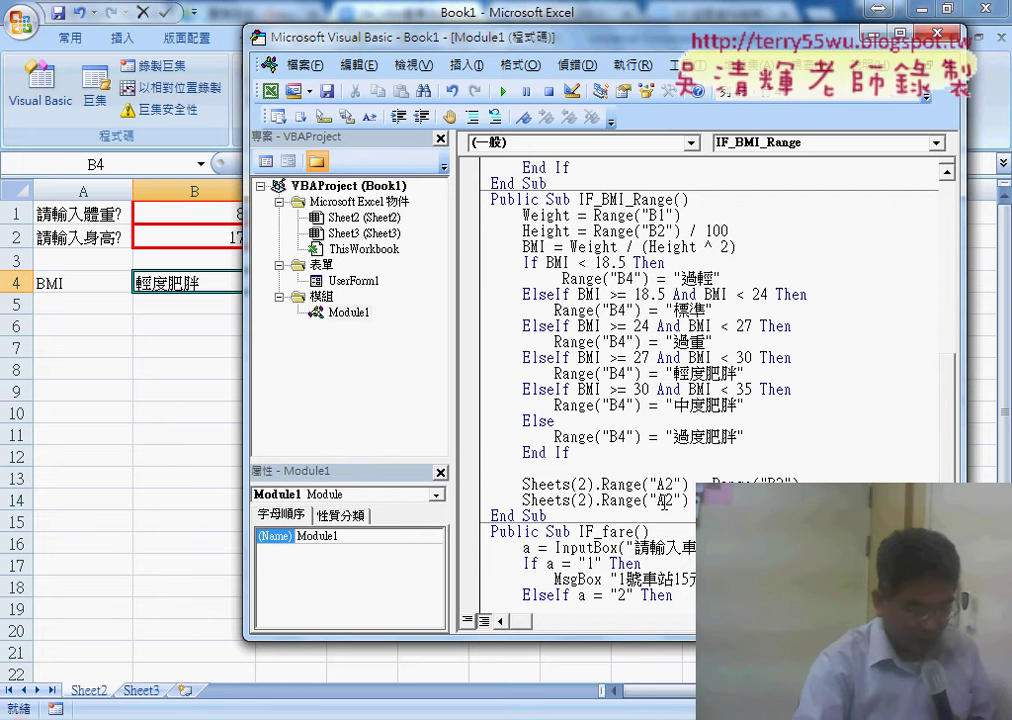
left_click_drag(665, 500, 658, 500)
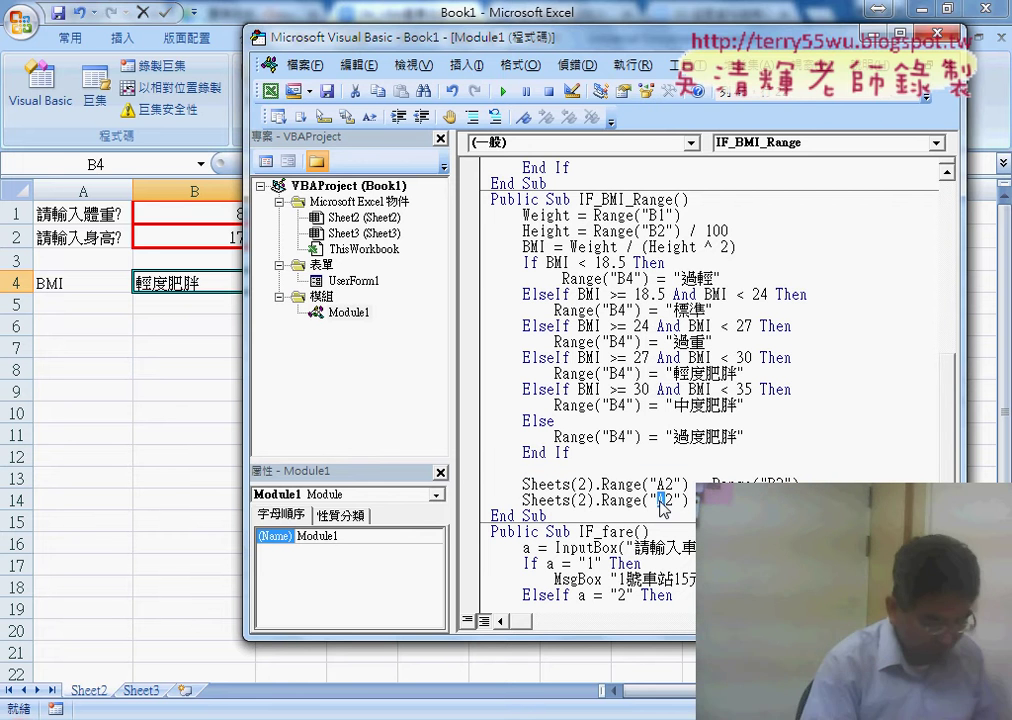
type("B")
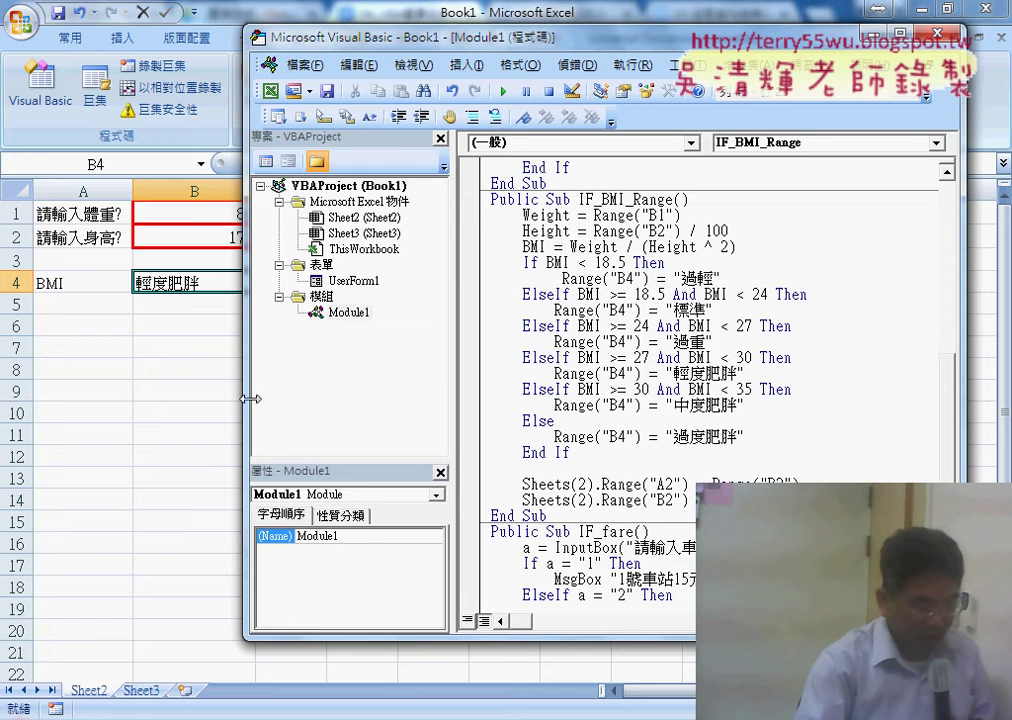
left_click_drag(252, 398, 316, 398)
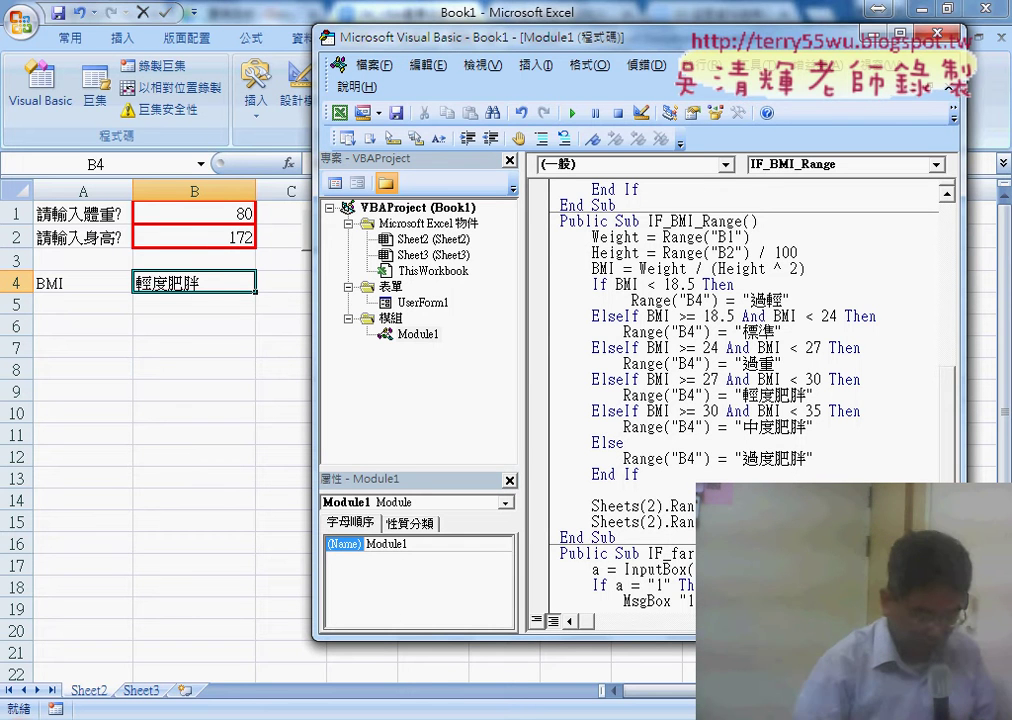
Copy the second Sheets(2) line and paste it below as a third copy line.
key("Return")
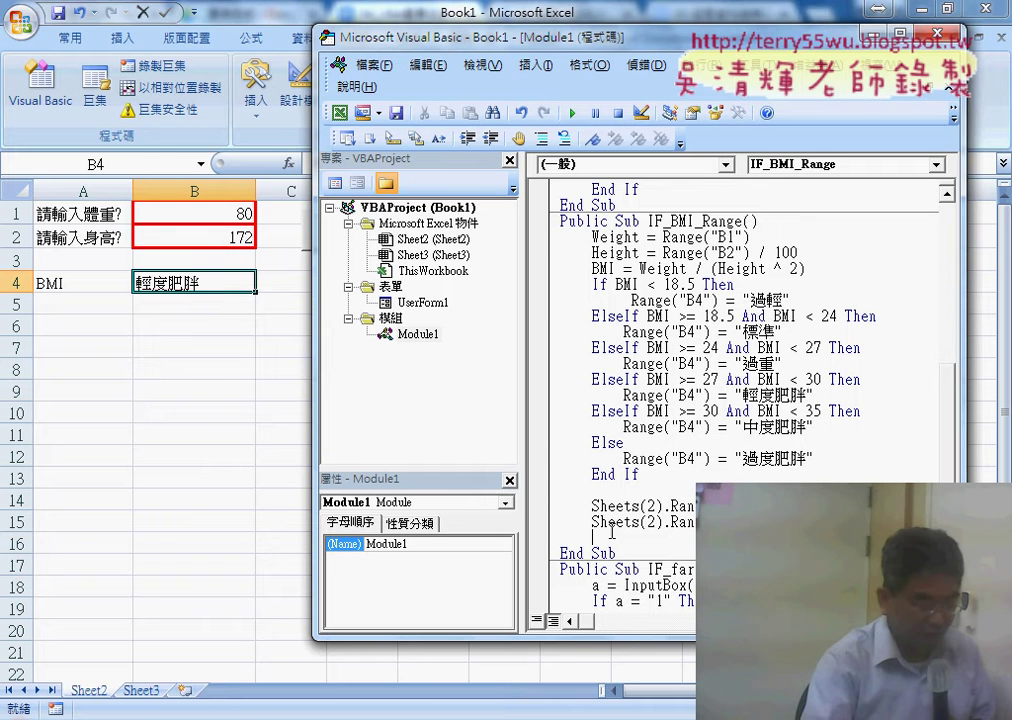
key("shift+Up")
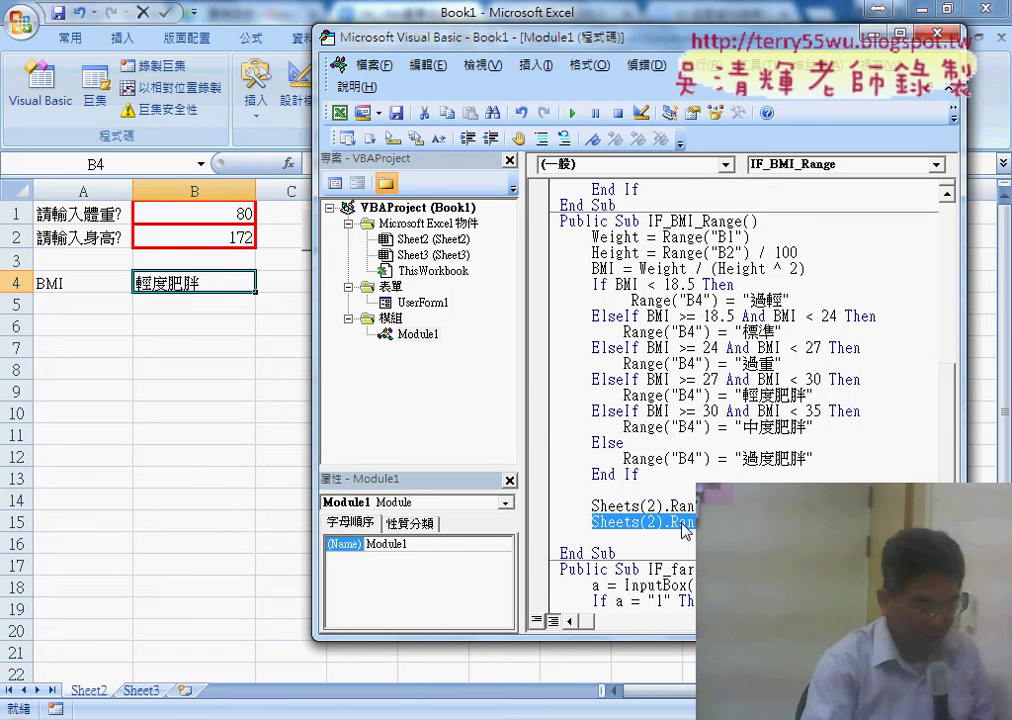
key("ctrl+c")
key("Down")
key("ctrl+v")
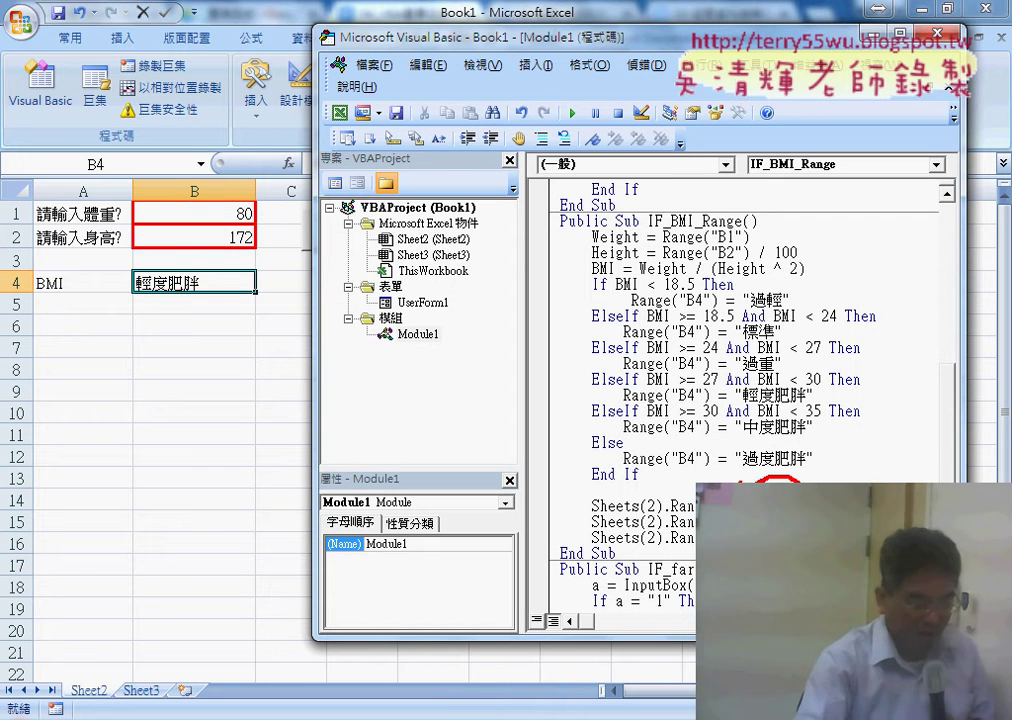
left_click_drag(255, 200, 250, 204)
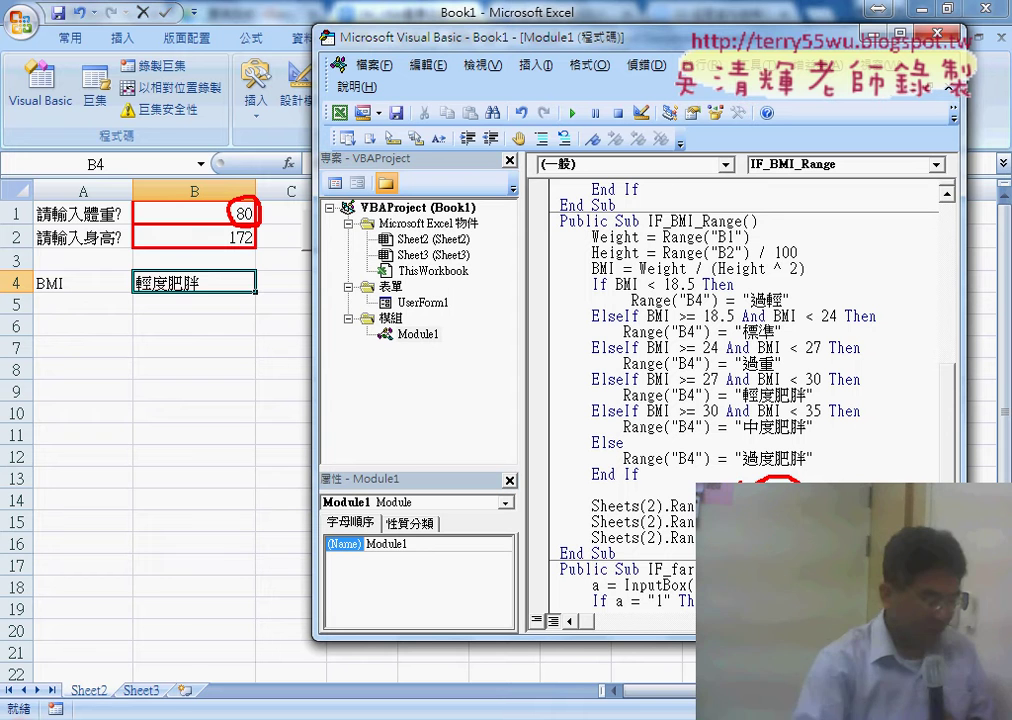
key("Escape")
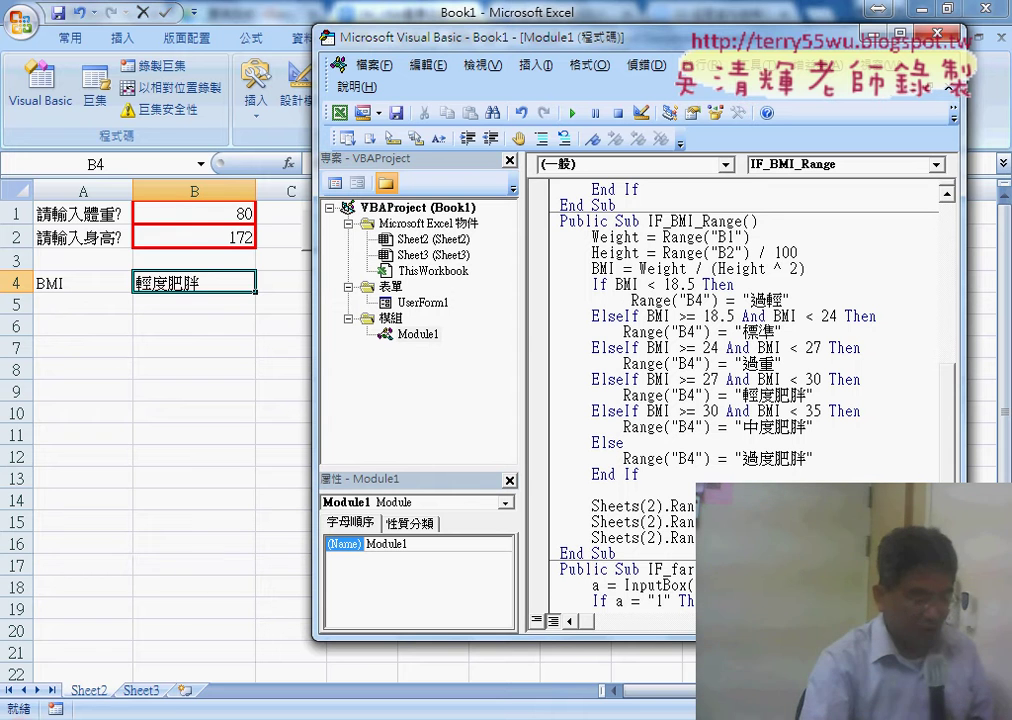
Add a Range ("B1") clearing statement on blank lines before End Sub.
key("Return")
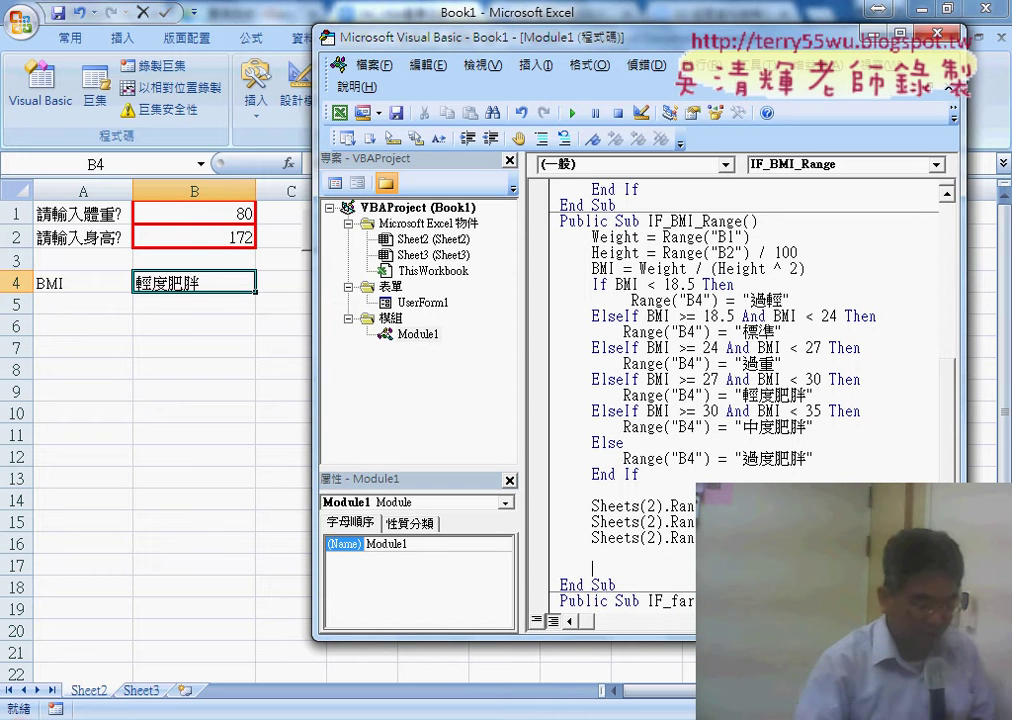
key("Return")
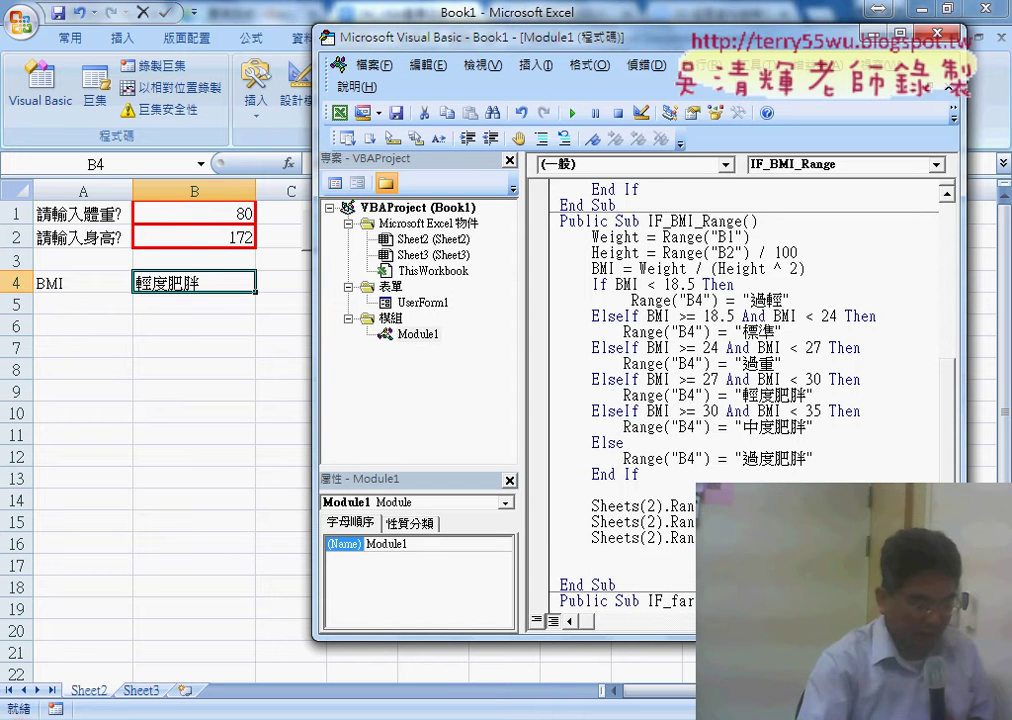
type("Range (\"B1\"")
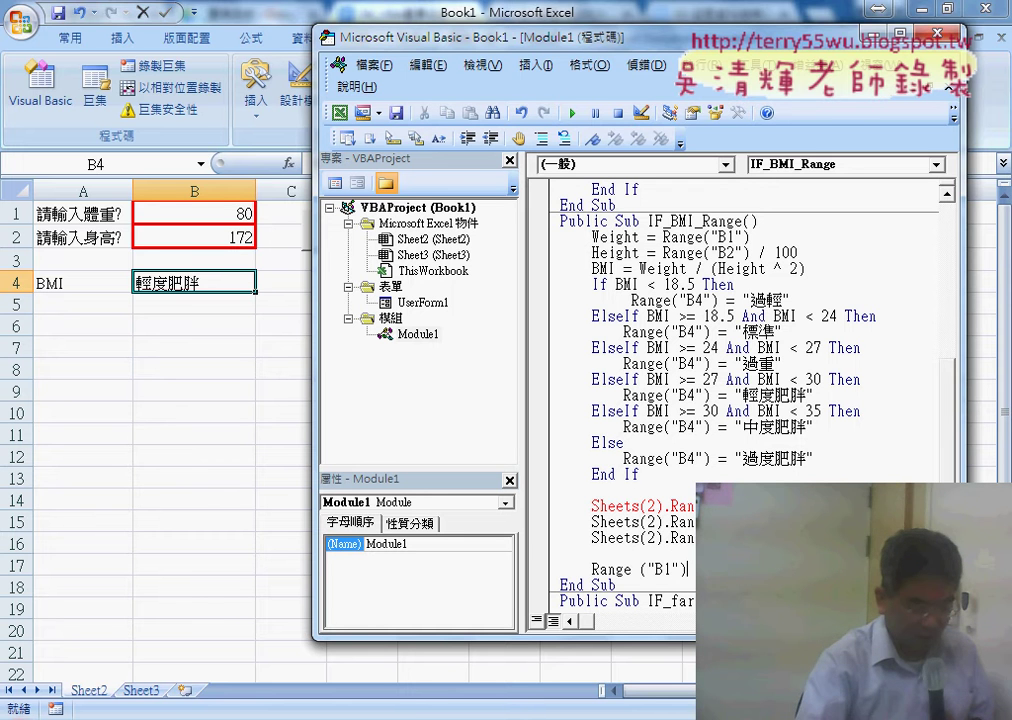
left_click_drag(687, 569, 592, 570)
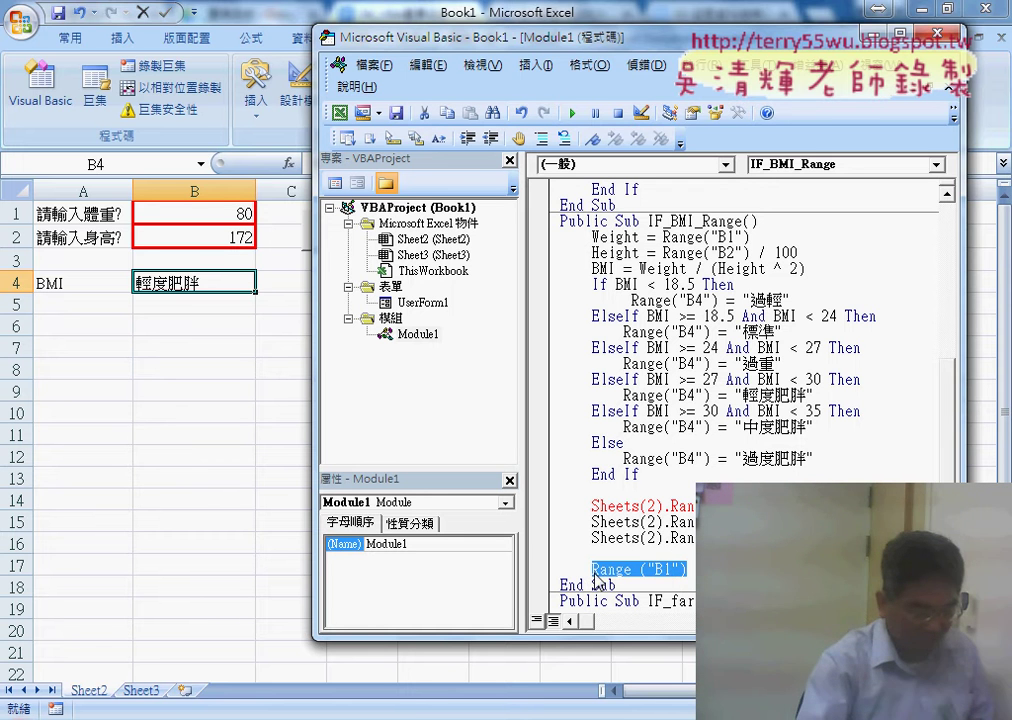
left_click(690, 569)
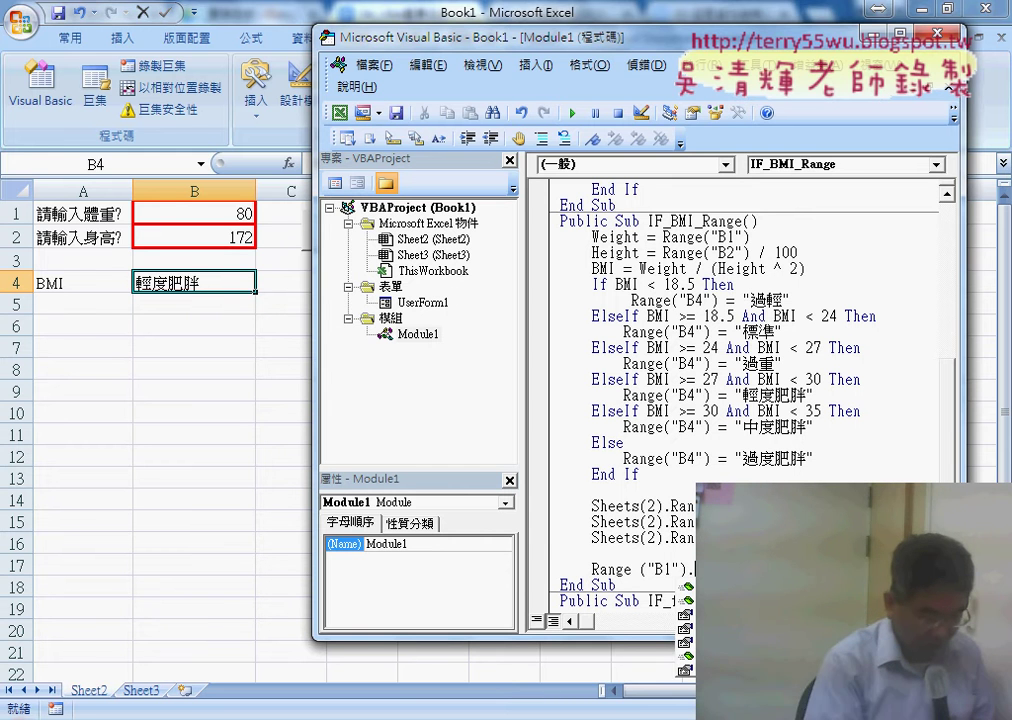
type(".")
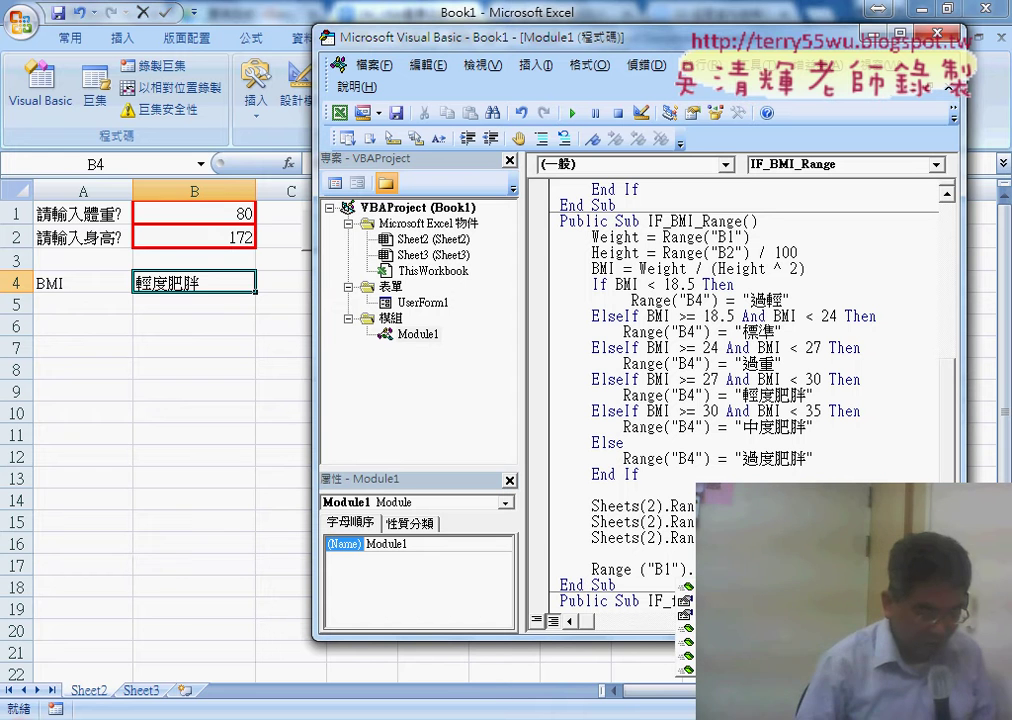
type("C")
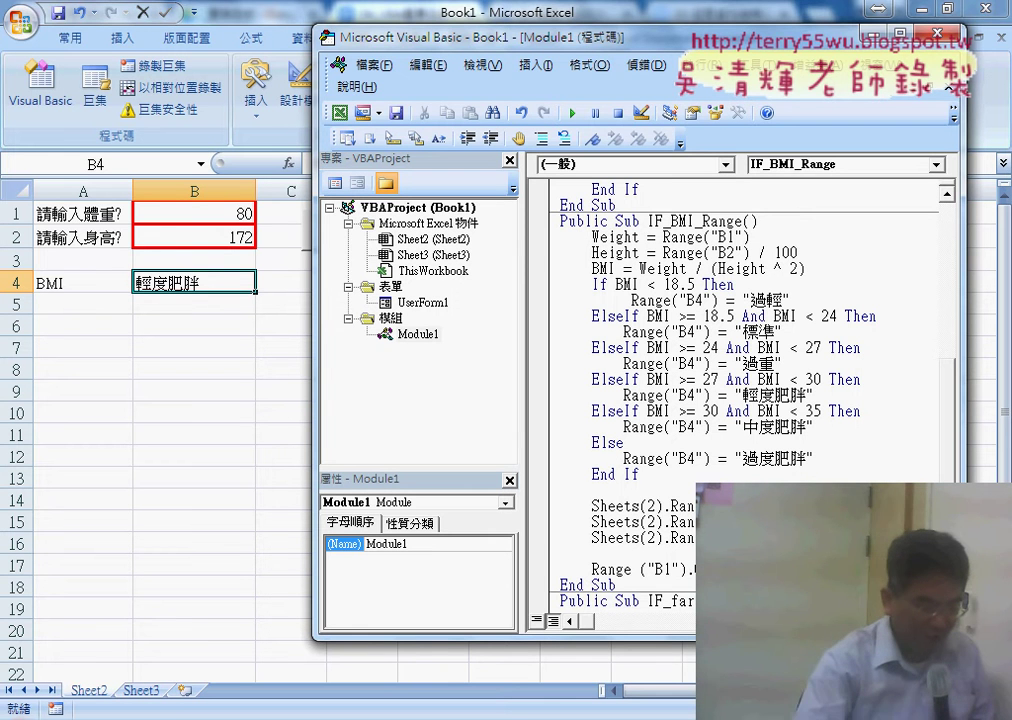
key("Return")
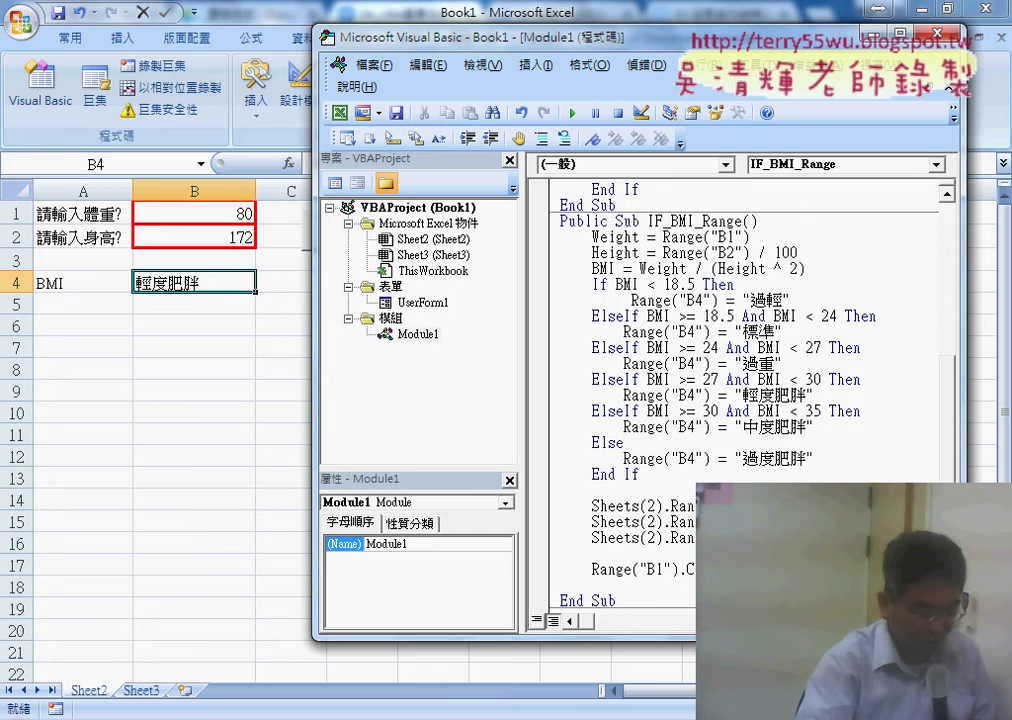
mouse_move(700, 570)
left_mouse_down()
mouse_move(600, 570)
mouse_move(597, 586)
left_mouse_up()
key("Return")
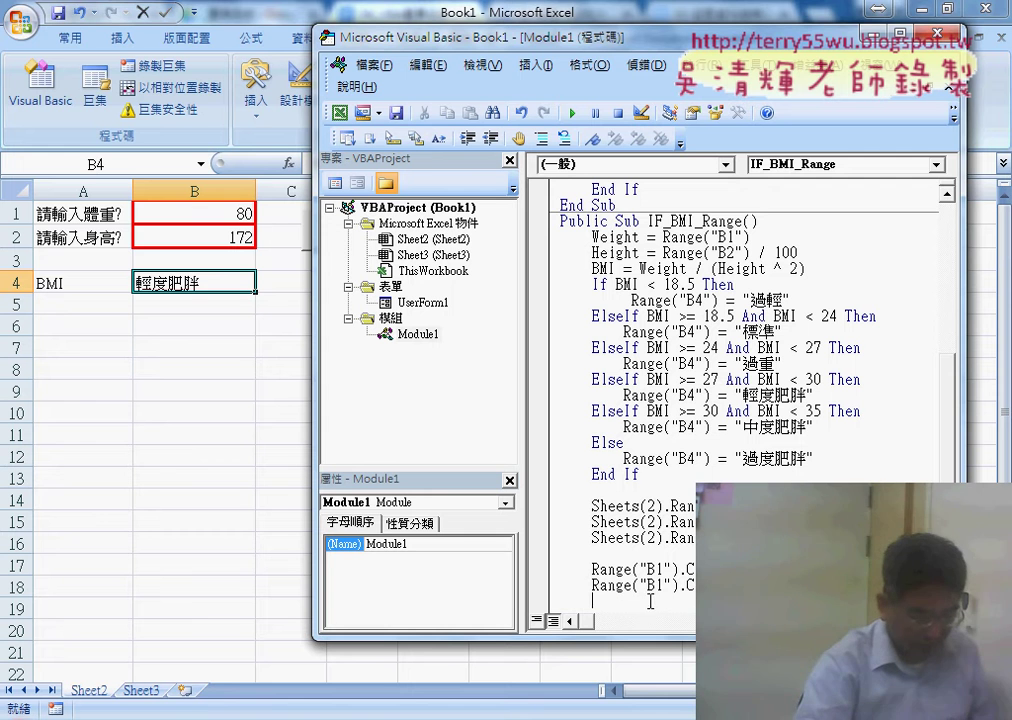
Duplicate the B1 clearing line for B2 and B4, and set a breakpoint on the Sheets(2).Range("A2") line.
left_click_drag(593, 586, 740, 586)
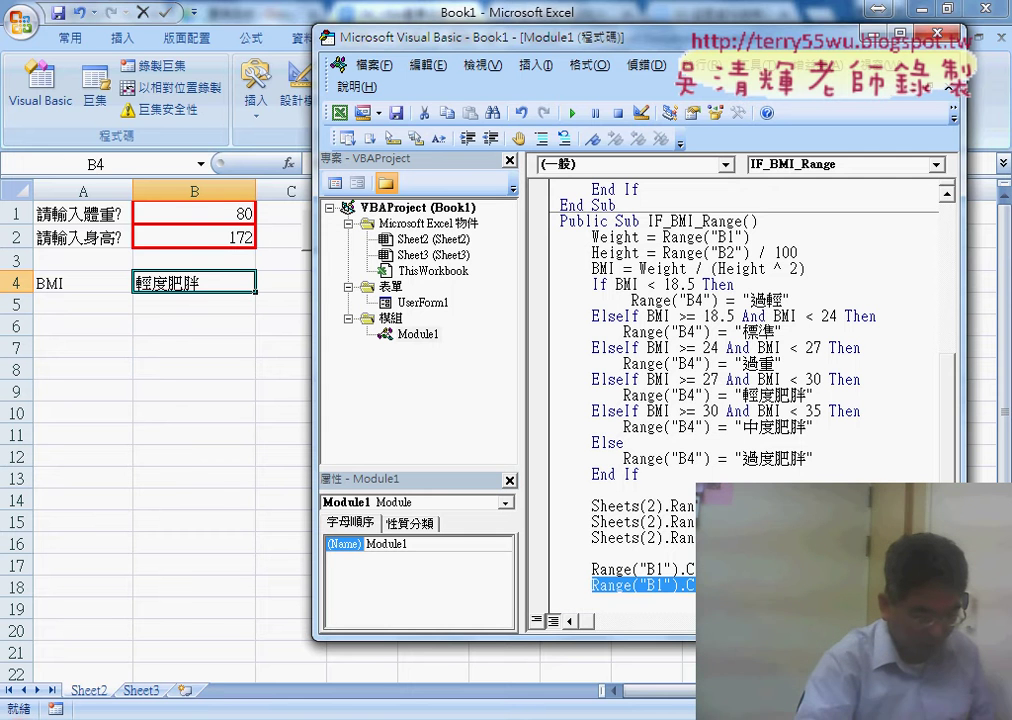
scroll(651, 613, "down", 1)
left_click(641, 600)
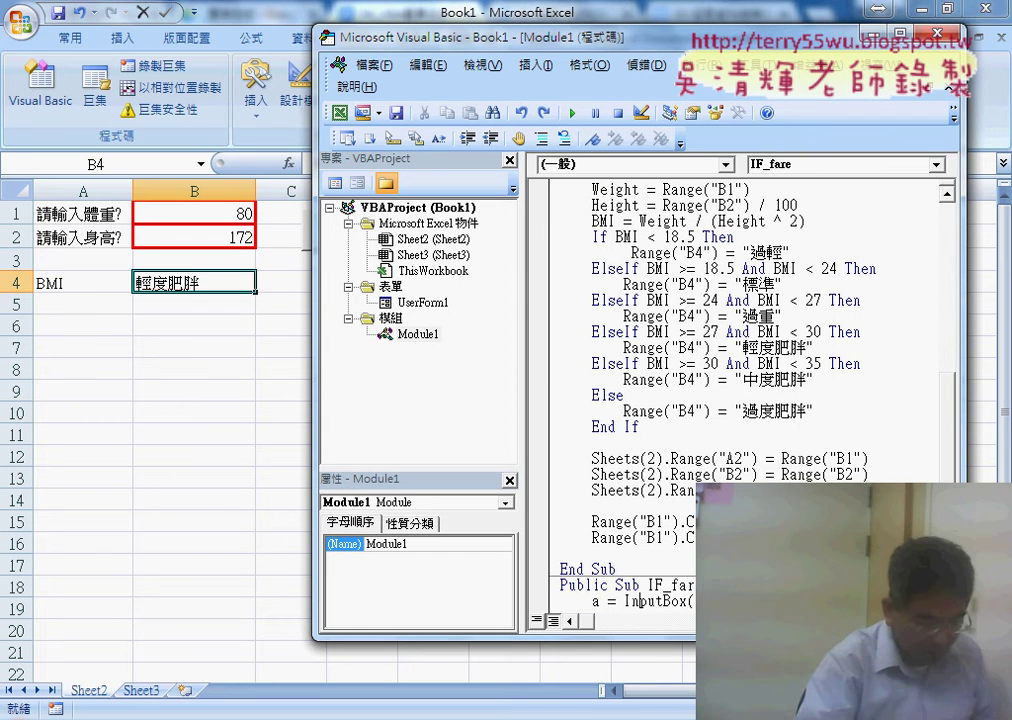
left_click_drag(593, 538, 740, 538)
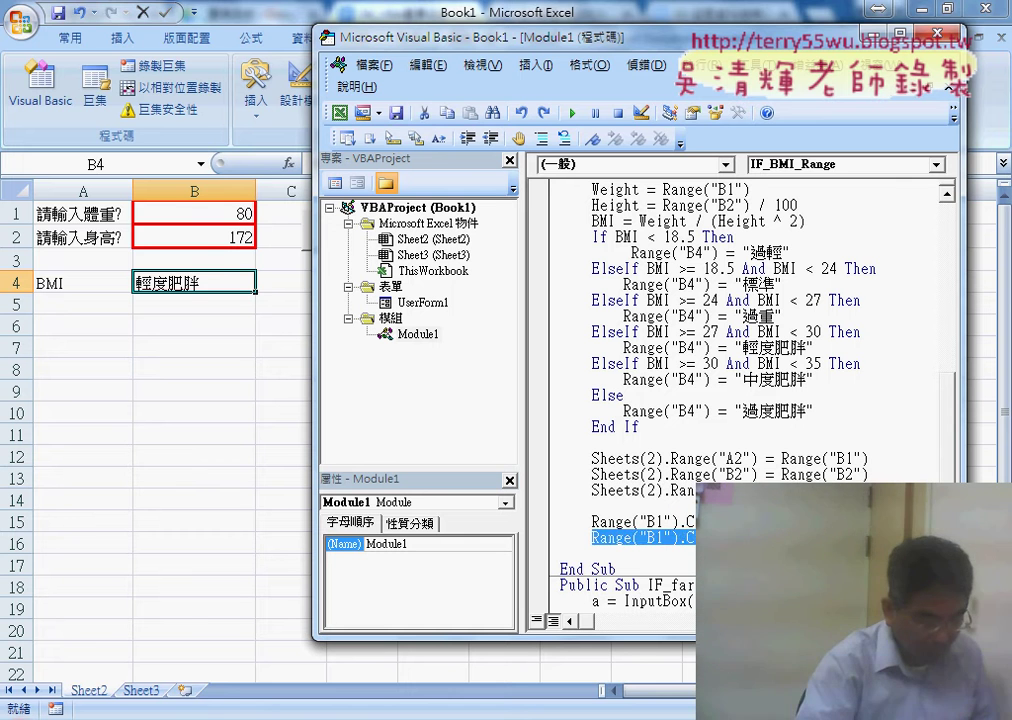
key("ctrl+c")
left_click(677, 553)
key("ctrl+v")
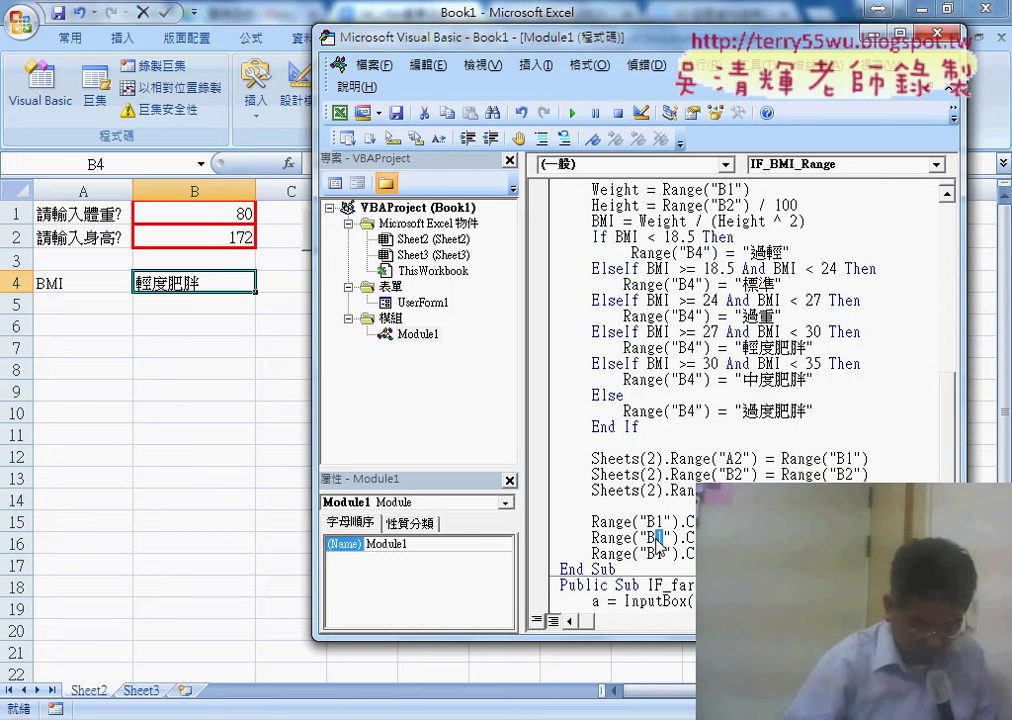
double_click(660, 538)
type("B2")
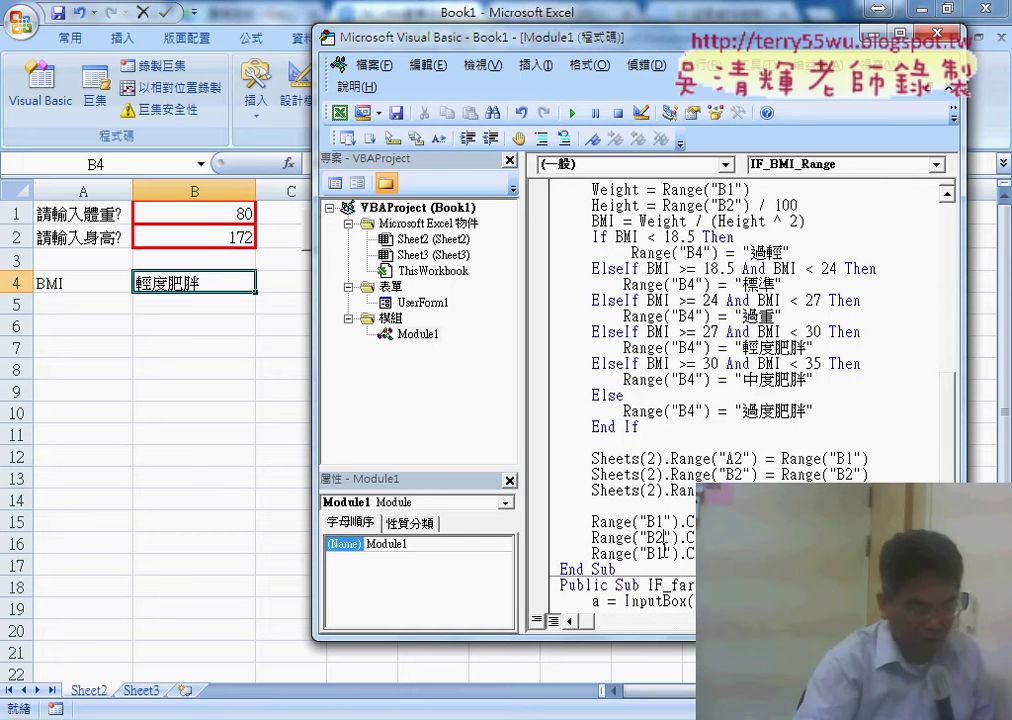
double_click(658, 553)
type("B4")
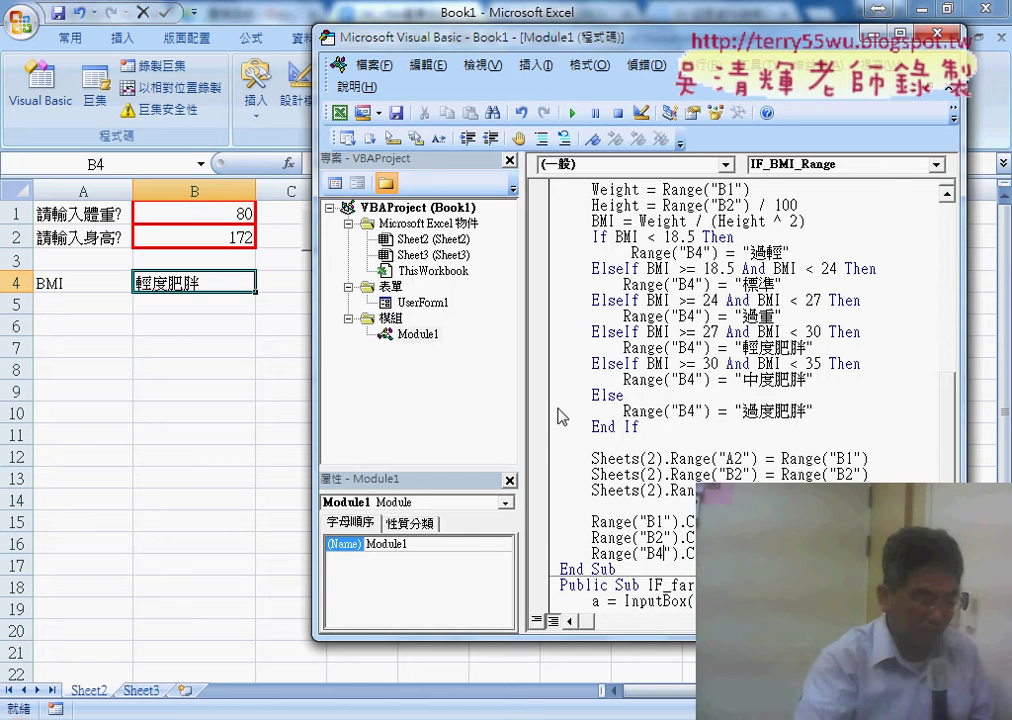
left_click(539, 458)
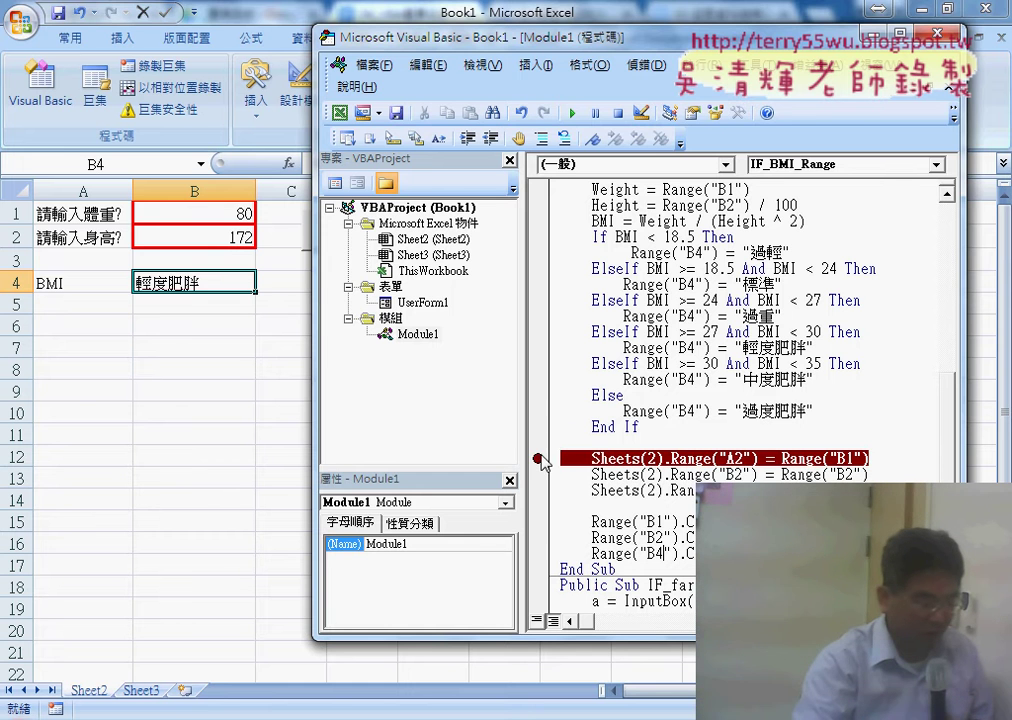
Clear B1:B4 on Sheet2 and try the BMI測驗 button, dismissing the cannot-run message.
left_click(305, 328)
left_click_drag(225, 213, 223, 281)
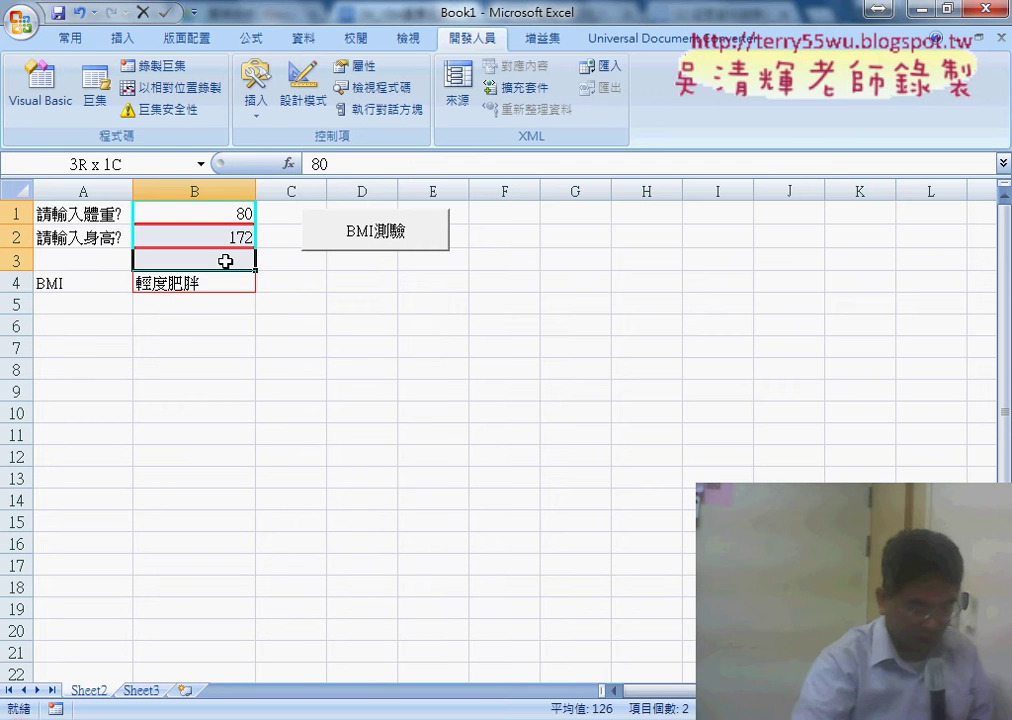
key("Delete")
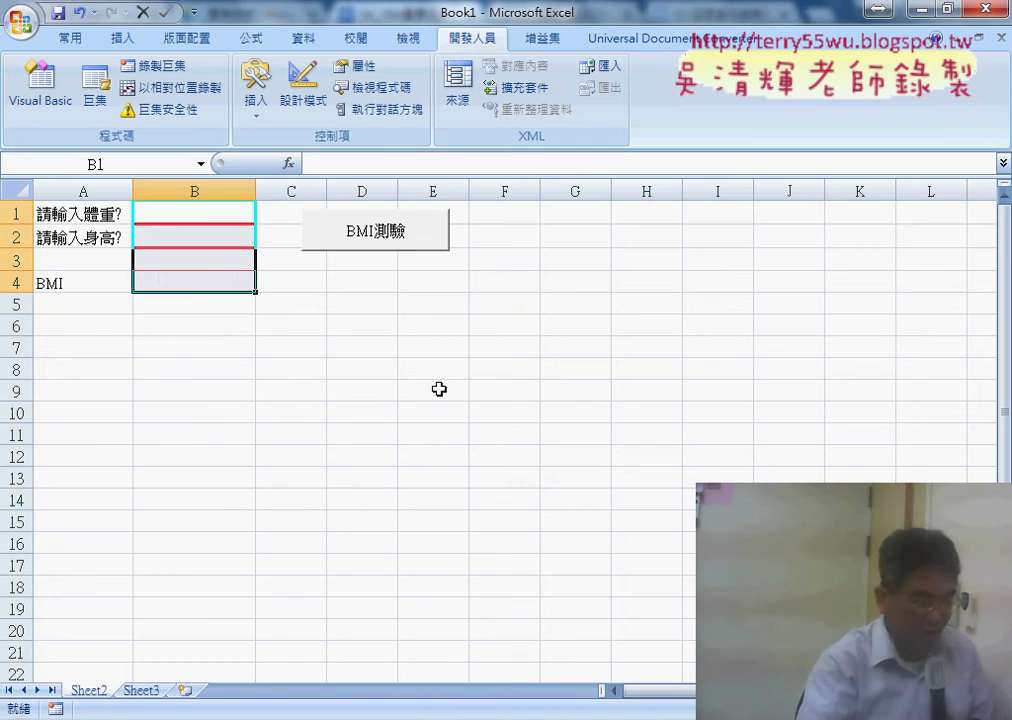
left_click(438, 391)
left_click(360, 229)
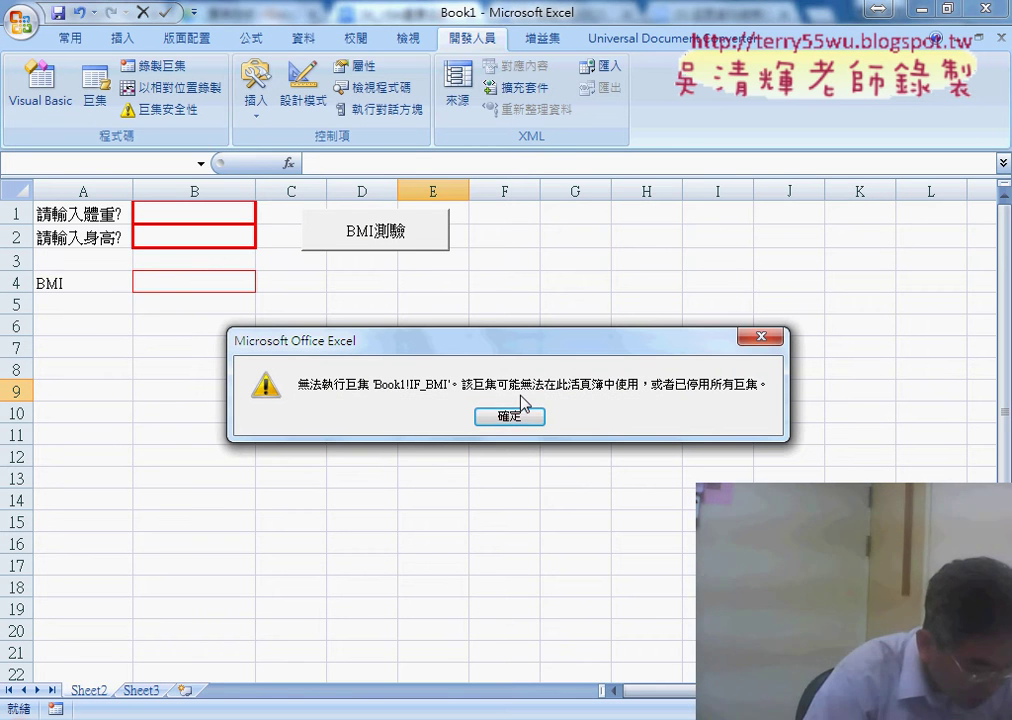
left_click(510, 417)
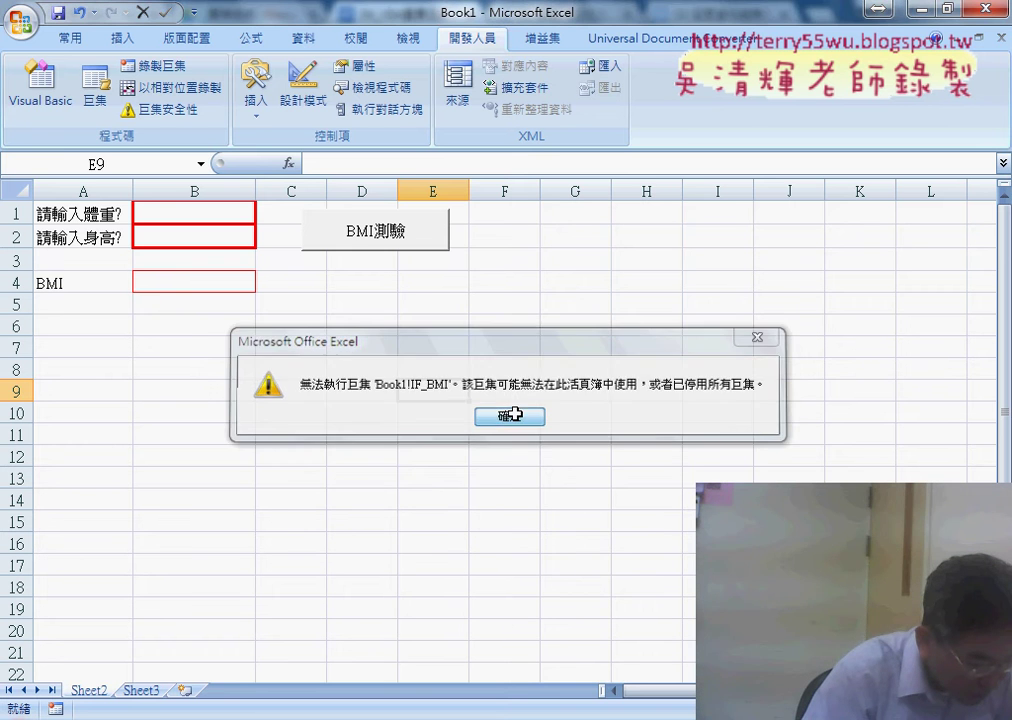
Assign the IF_BMI_Range macro to the BMI測驗 button.
right_click(405, 249)
left_click(476, 405)
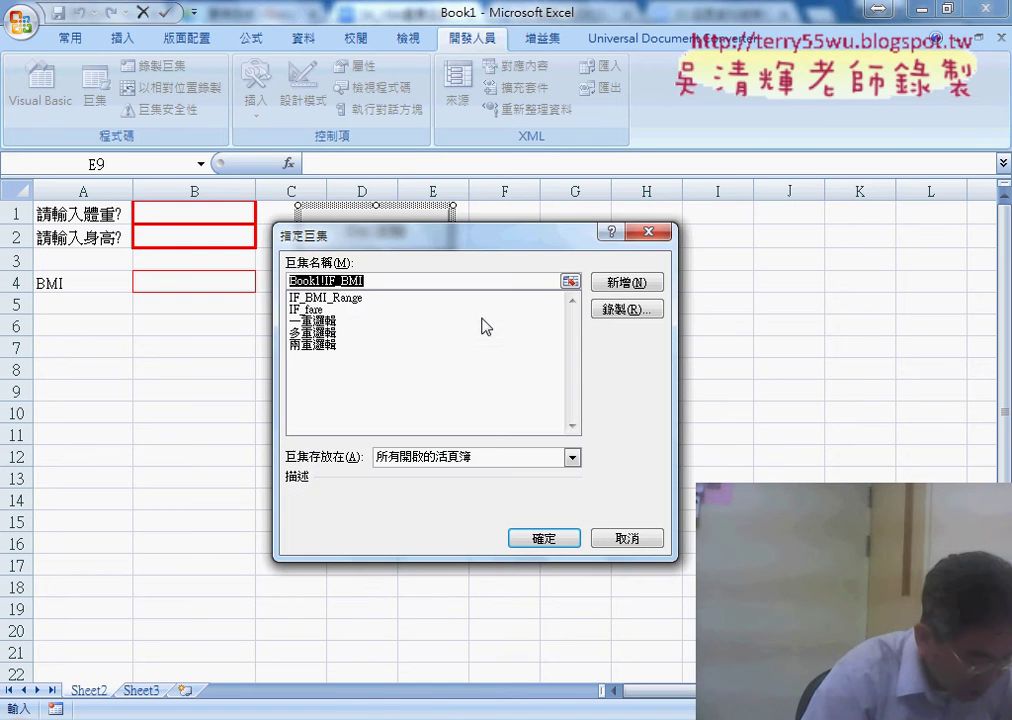
left_click(345, 298)
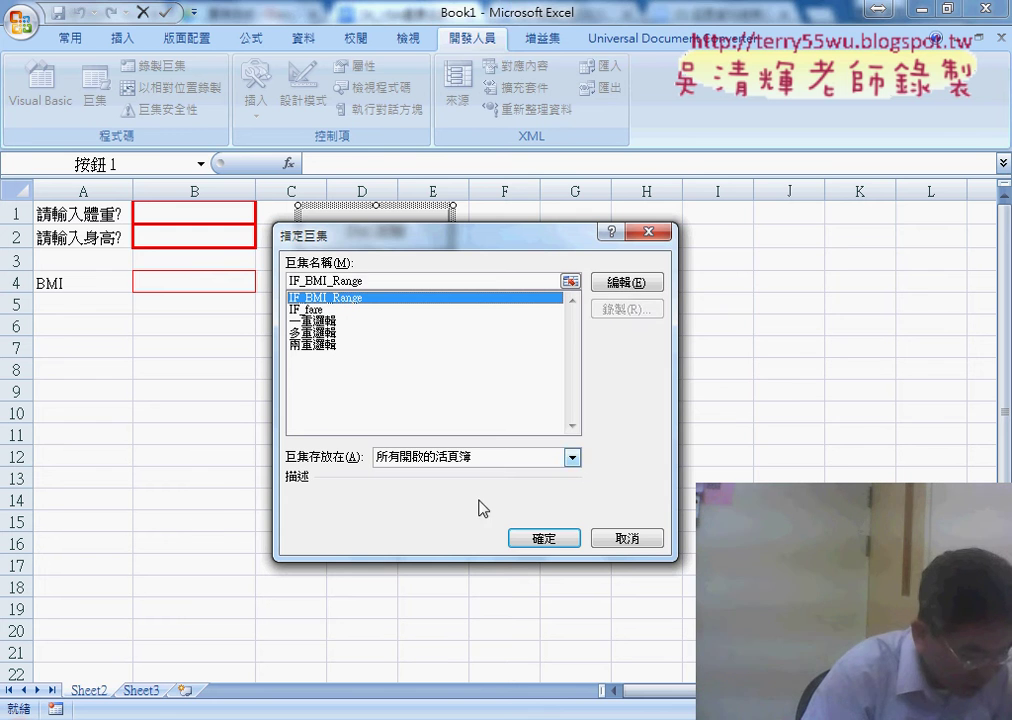
left_click(546, 539)
left_click(574, 368)
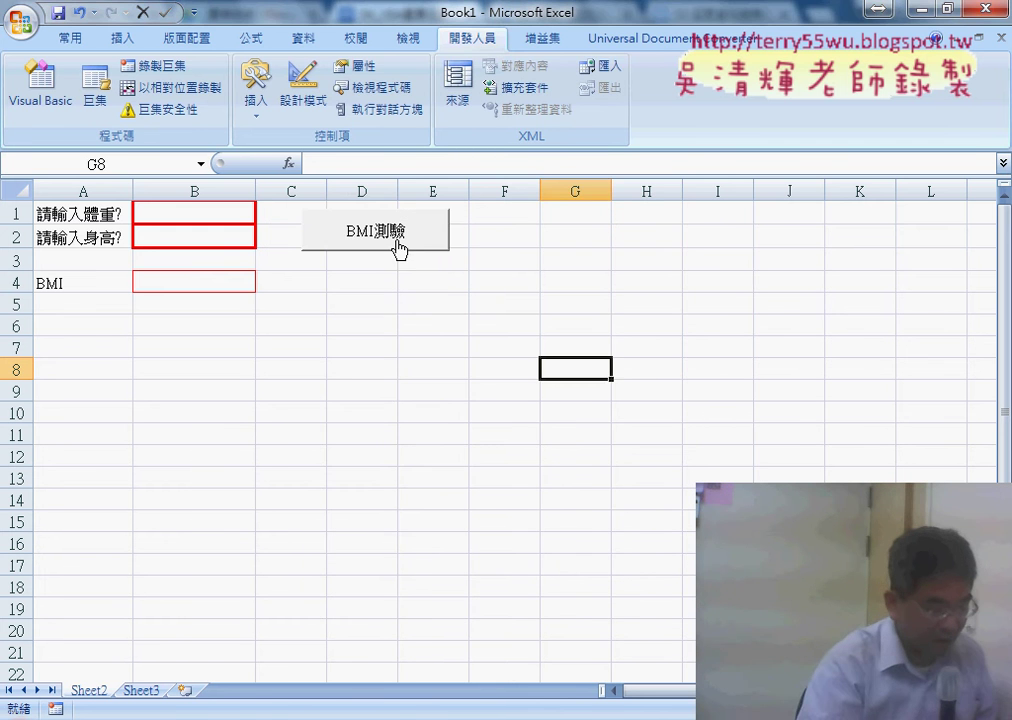
Run IF_BMI_Range from the button, inspect the runtime error in the code, and reset the run.
left_click(398, 244)
left_click(546, 341)
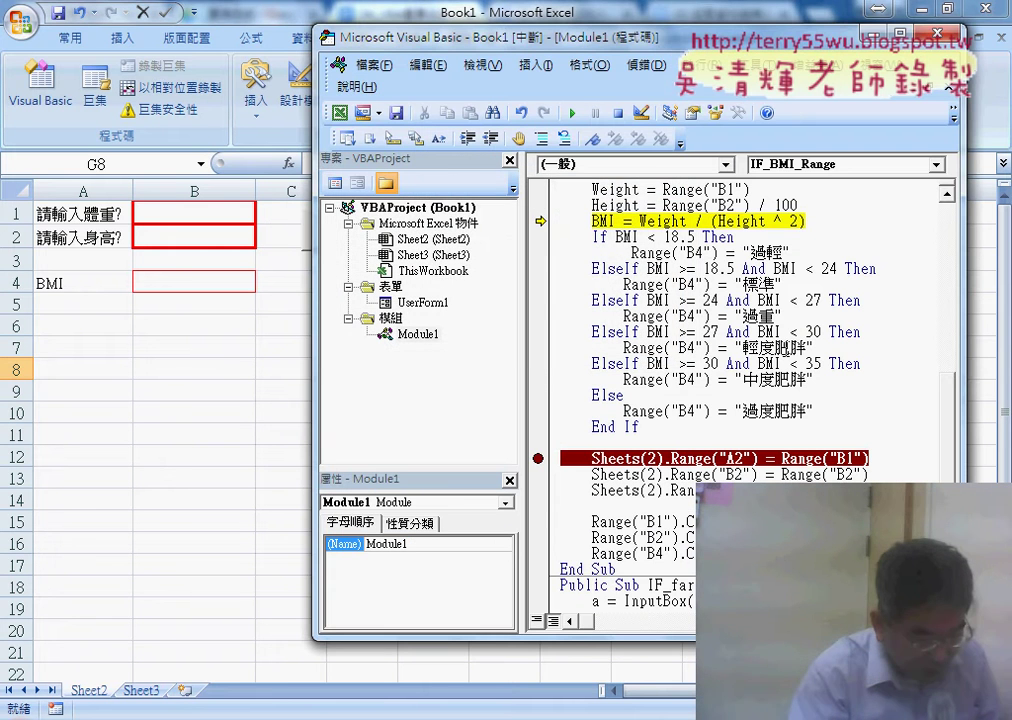
scroll(810, 350, "up", 2)
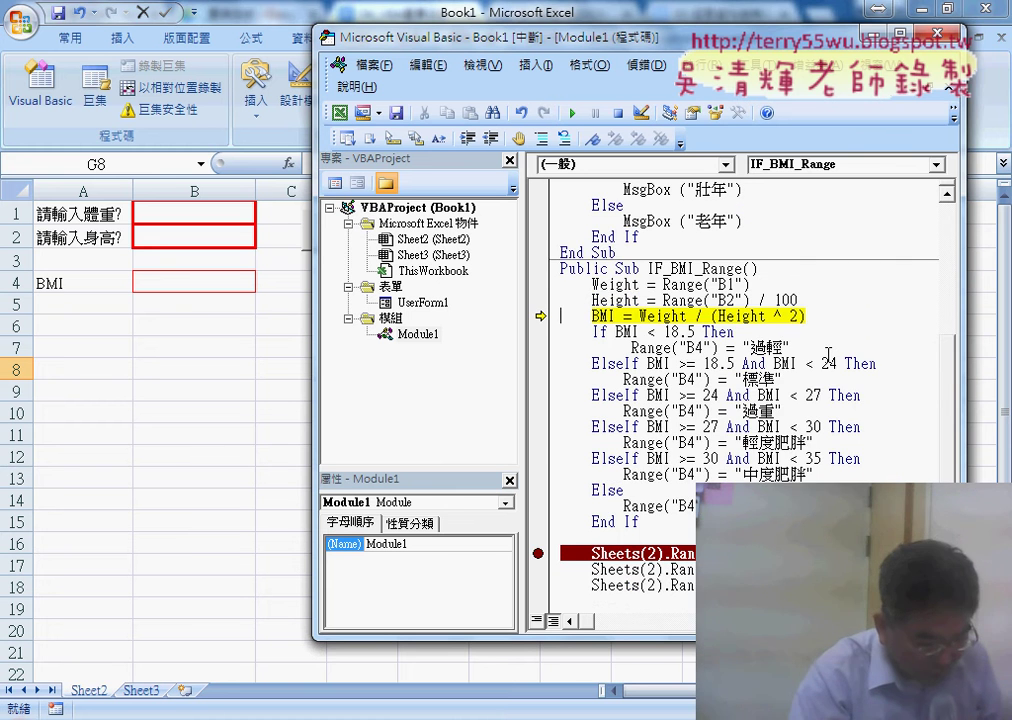
scroll(828, 355, "up", 1)
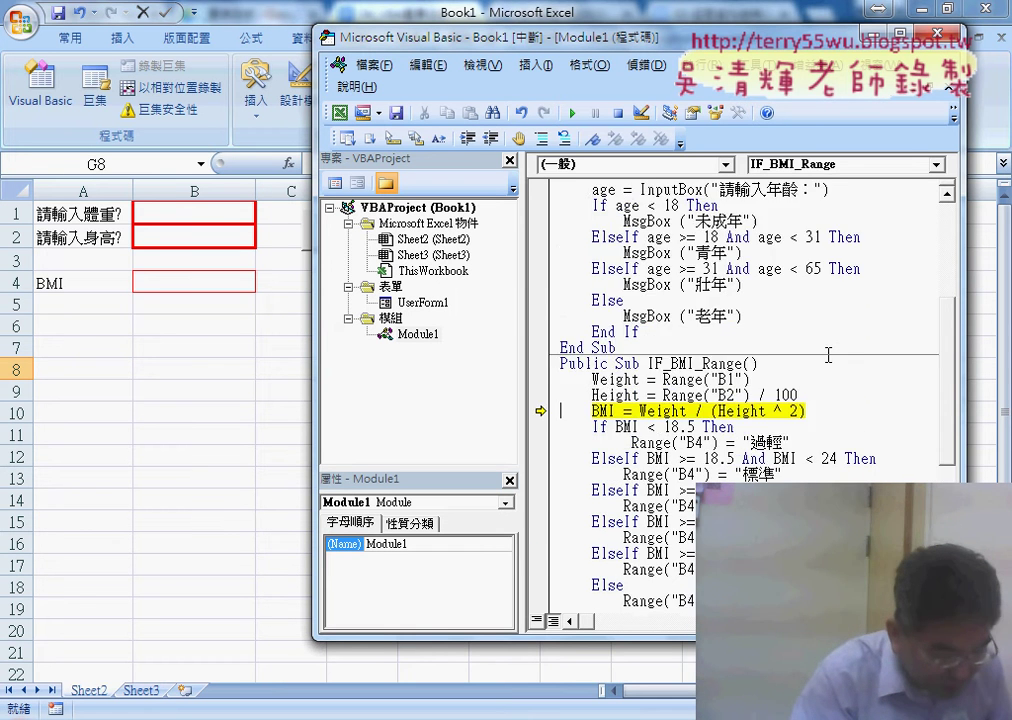
scroll(828, 355, "up", 7)
scroll(828, 355, "down", 5)
scroll(828, 355, "down", 2)
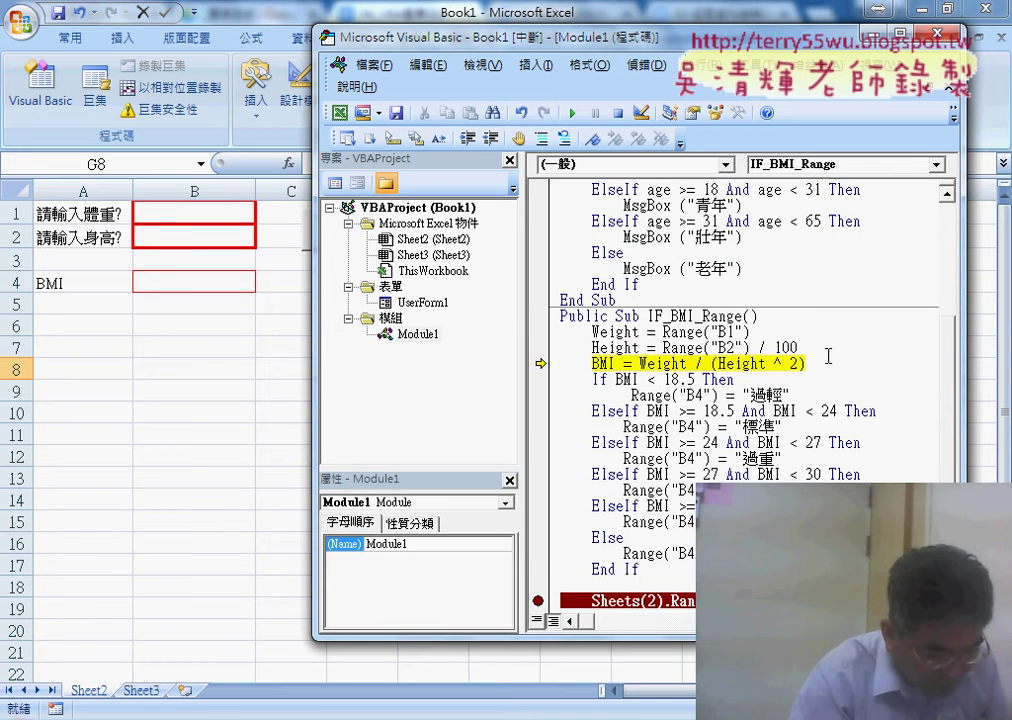
mouse_move(636, 411)
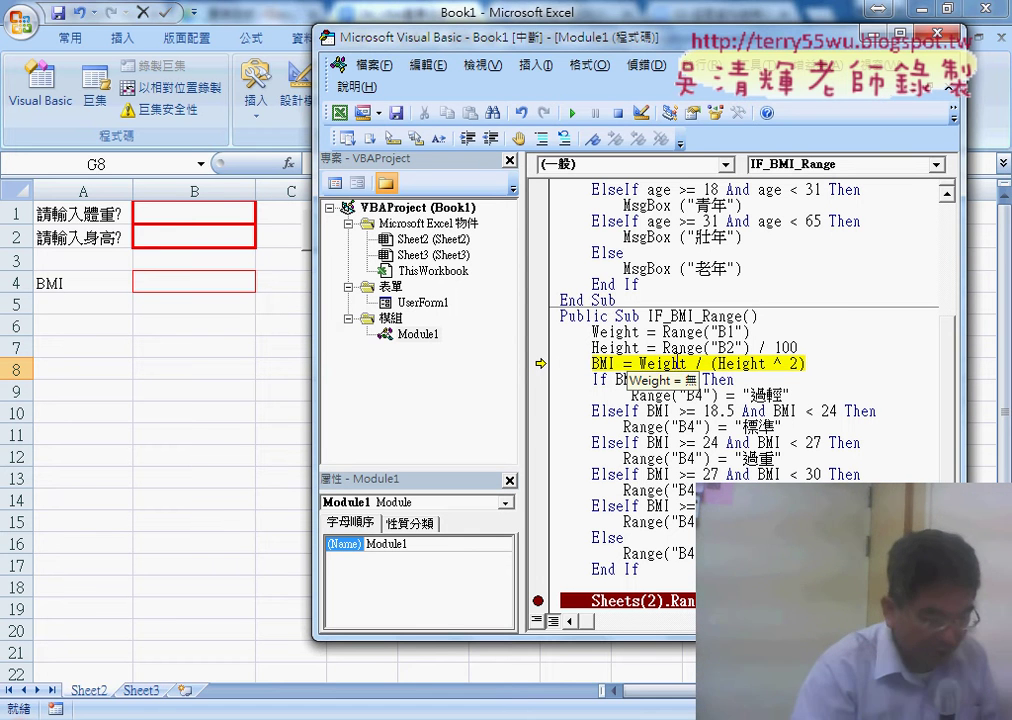
left_click(619, 117)
Enter weight 80 in B1 and height 175 in B2, checking the BMI formula line in the code.
left_click(187, 216)
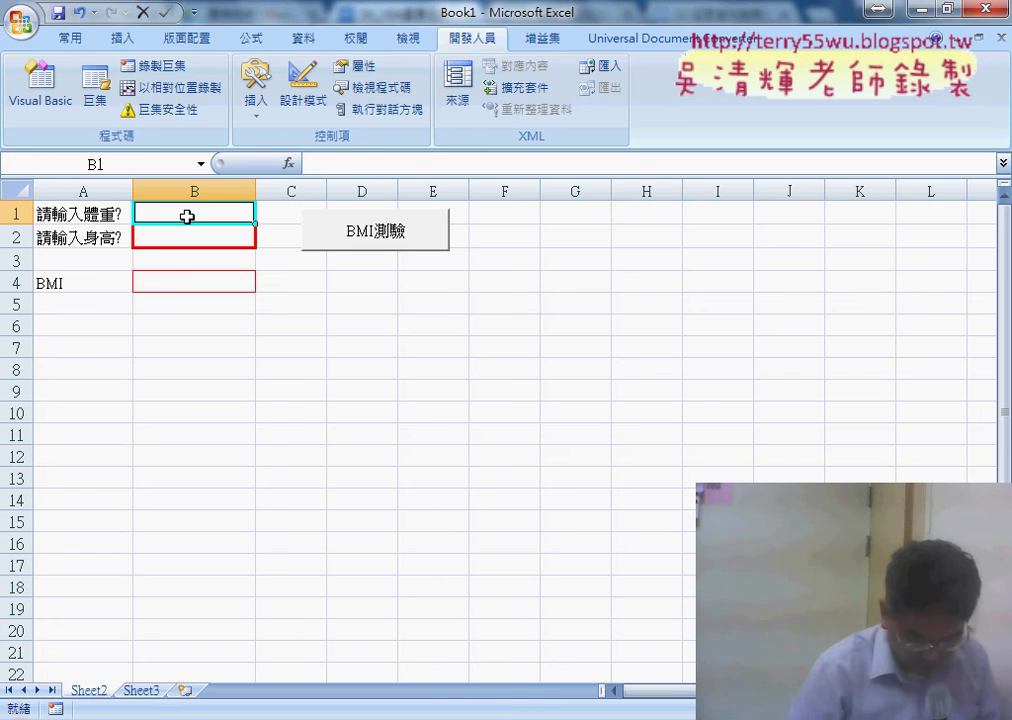
type("8")
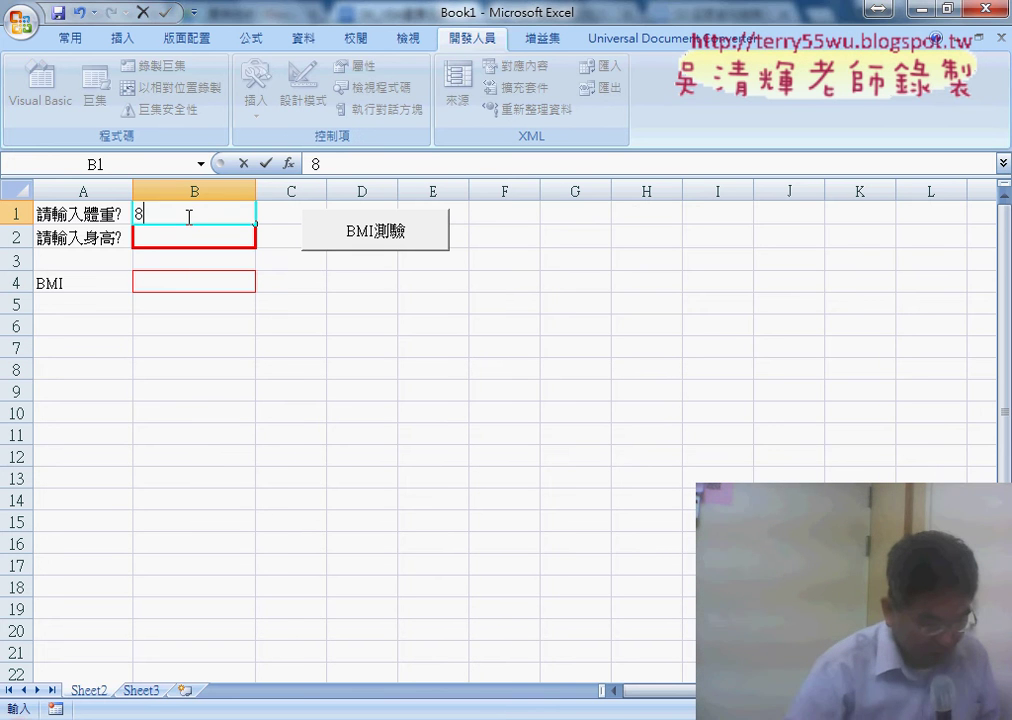
type("0")
left_click(194, 232)
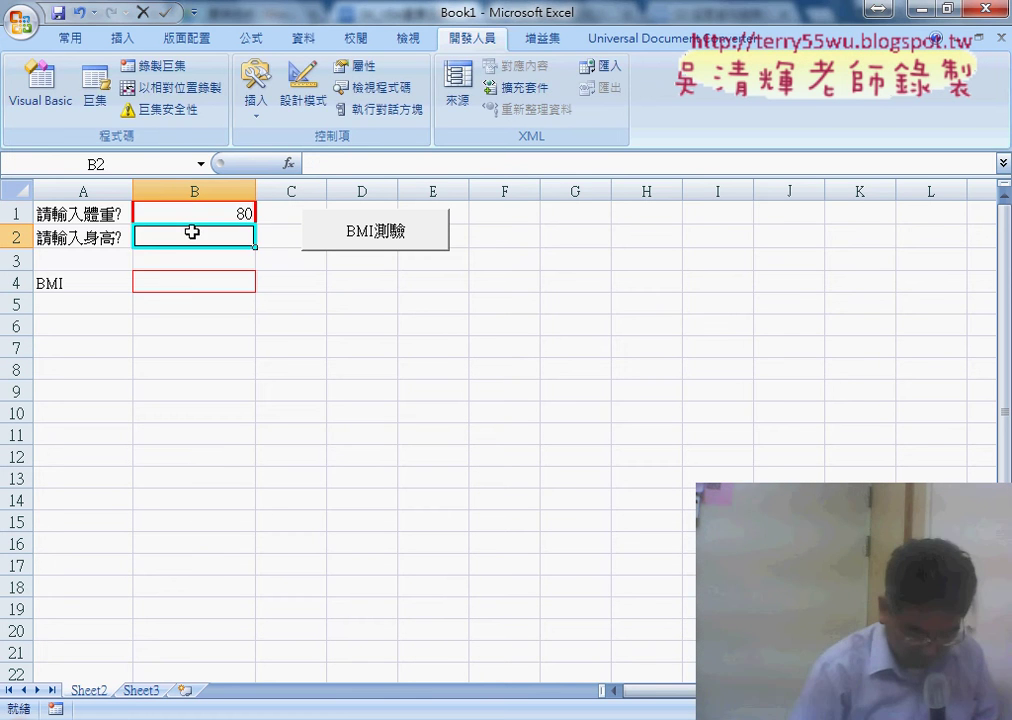
type("7")
key("BackSpace")
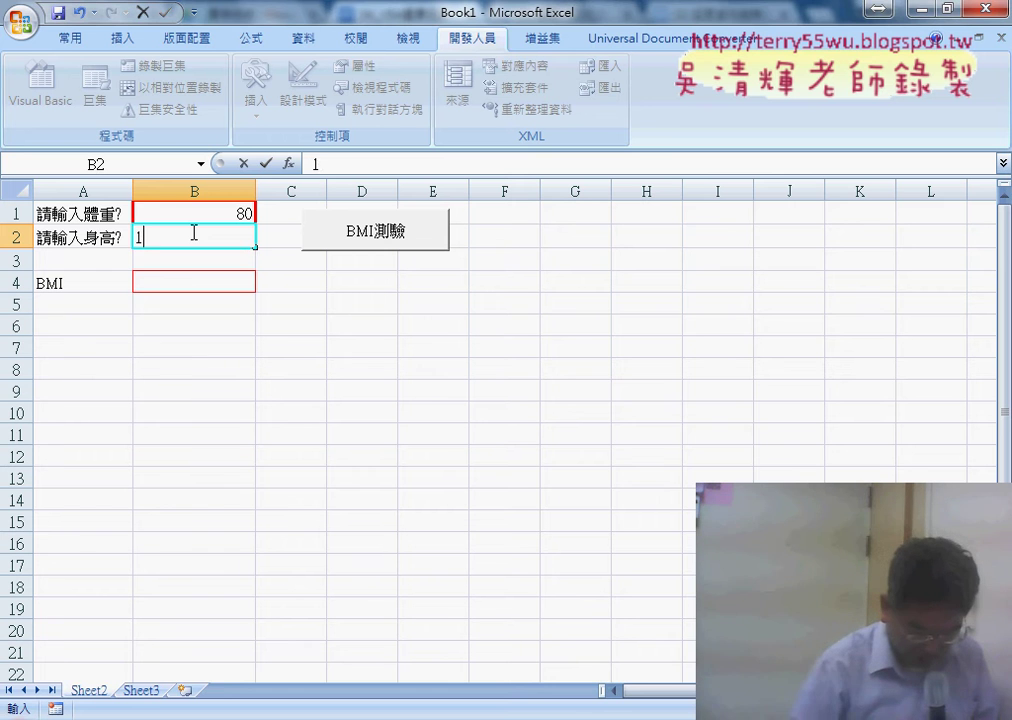
type("75")
left_click(380, 357)
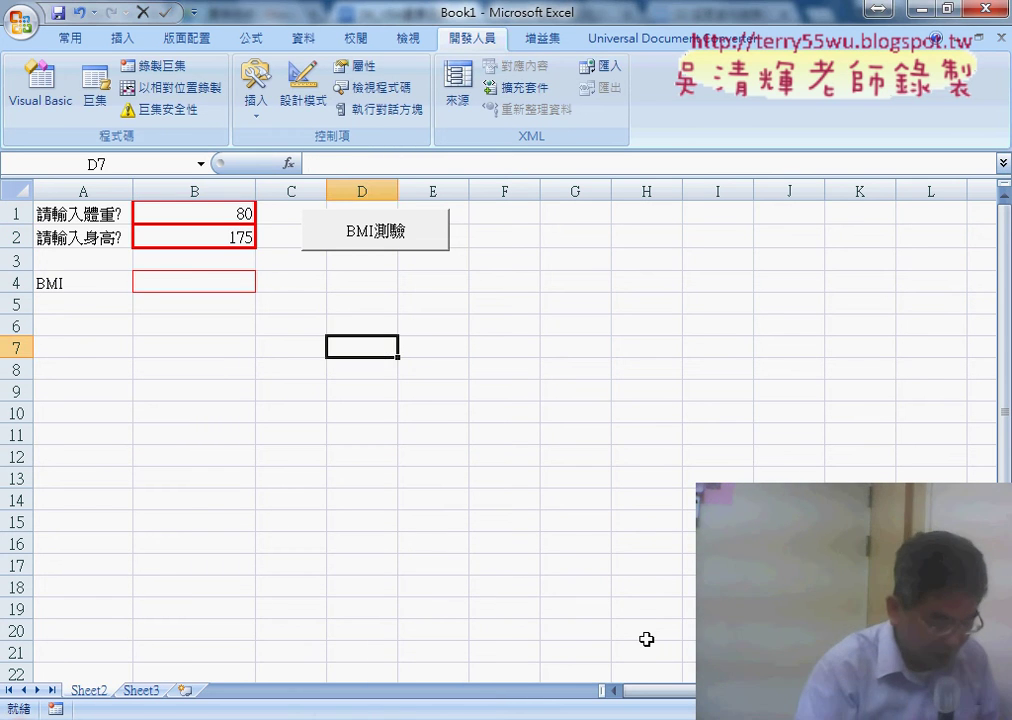
key("alt+Tab")
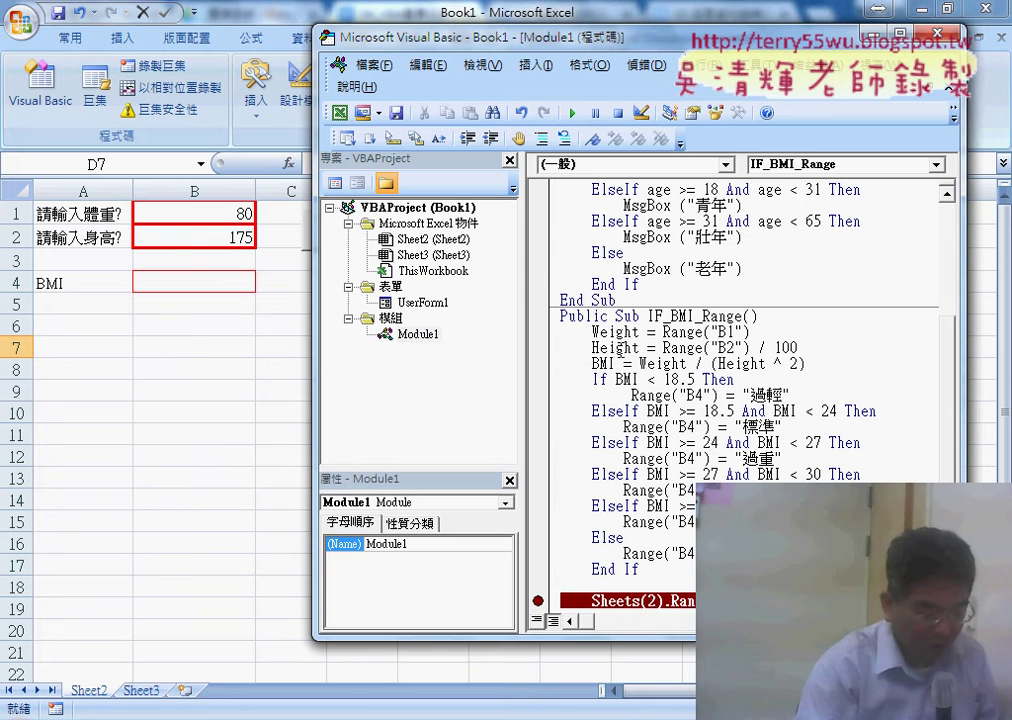
left_click(564, 366)
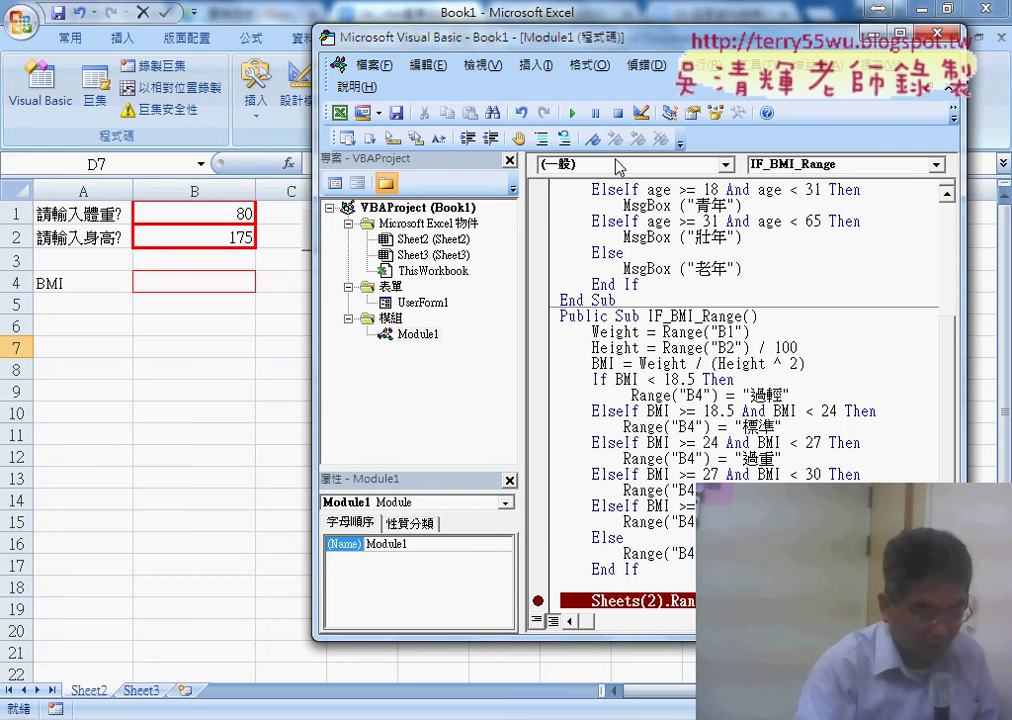
left_click(259, 409)
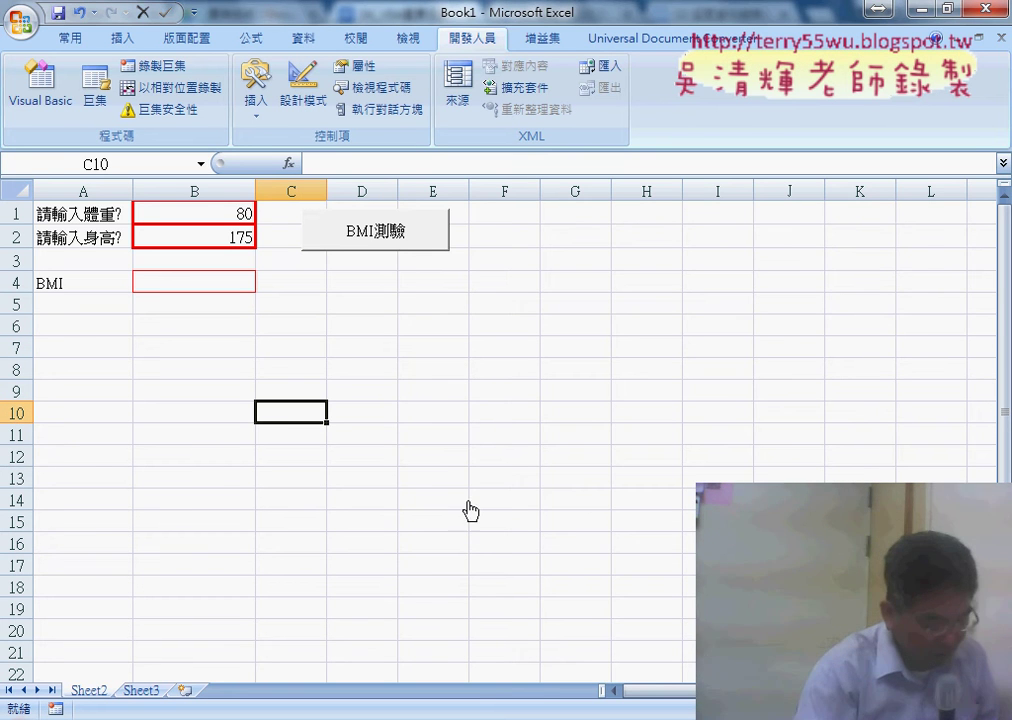
Run the BMI macro from the BMI測驗 button on Sheet2 so it halts at the breakpoint.
left_click(438, 620)
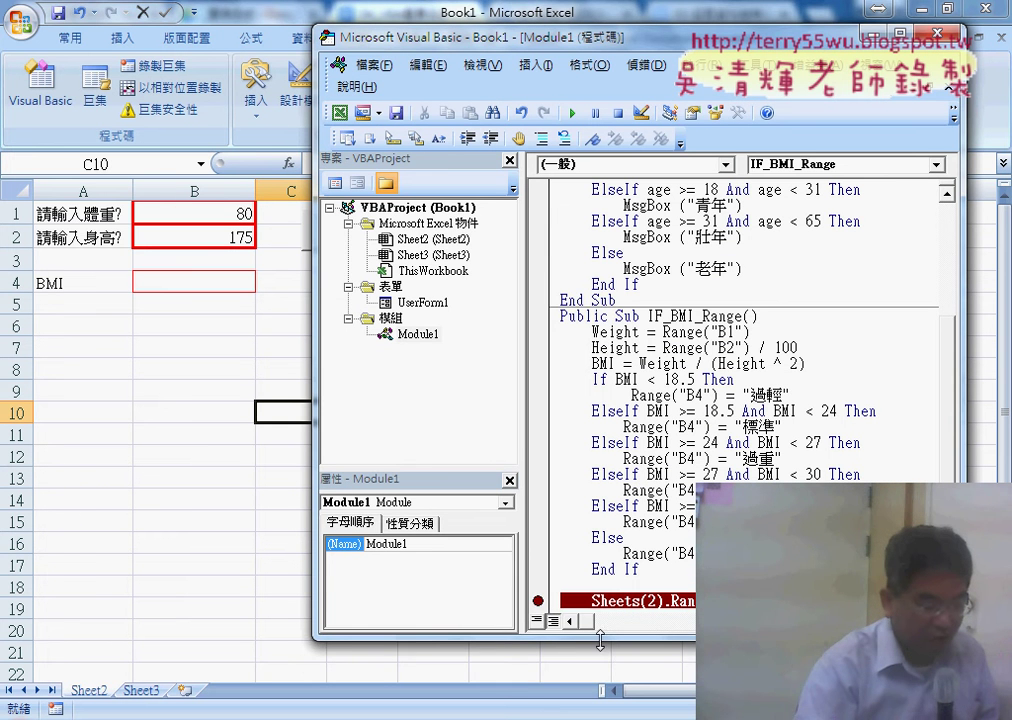
left_click_drag(598, 642, 598, 664)
scroll(740, 410, "down", 2)
scroll(740, 410, "down", 2)
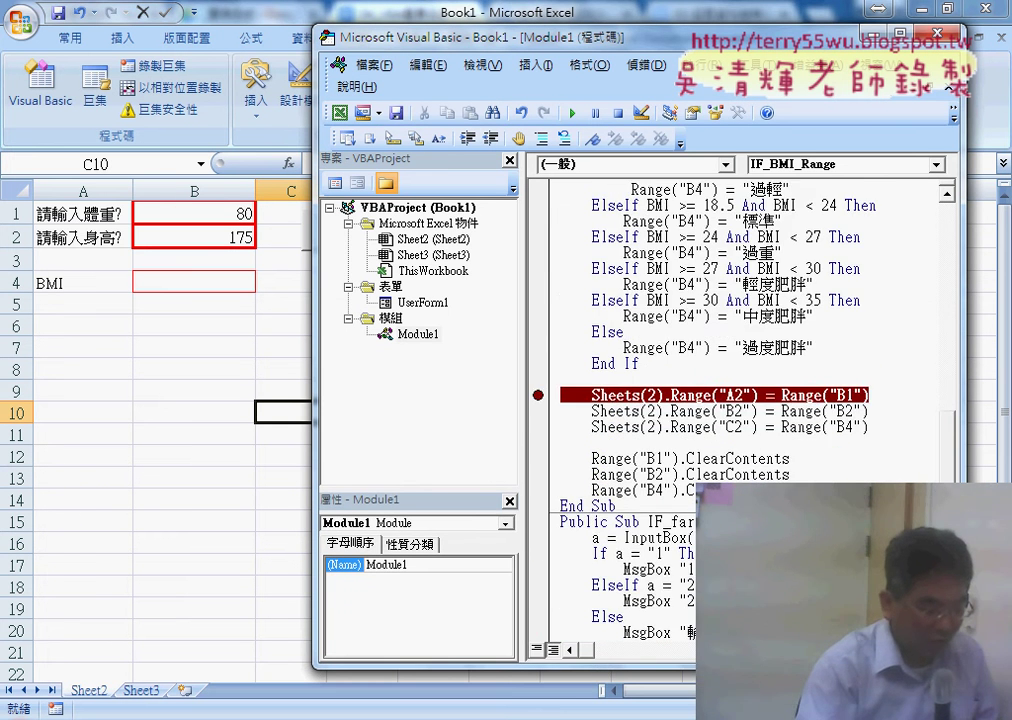
scroll(740, 410, "down", 1)
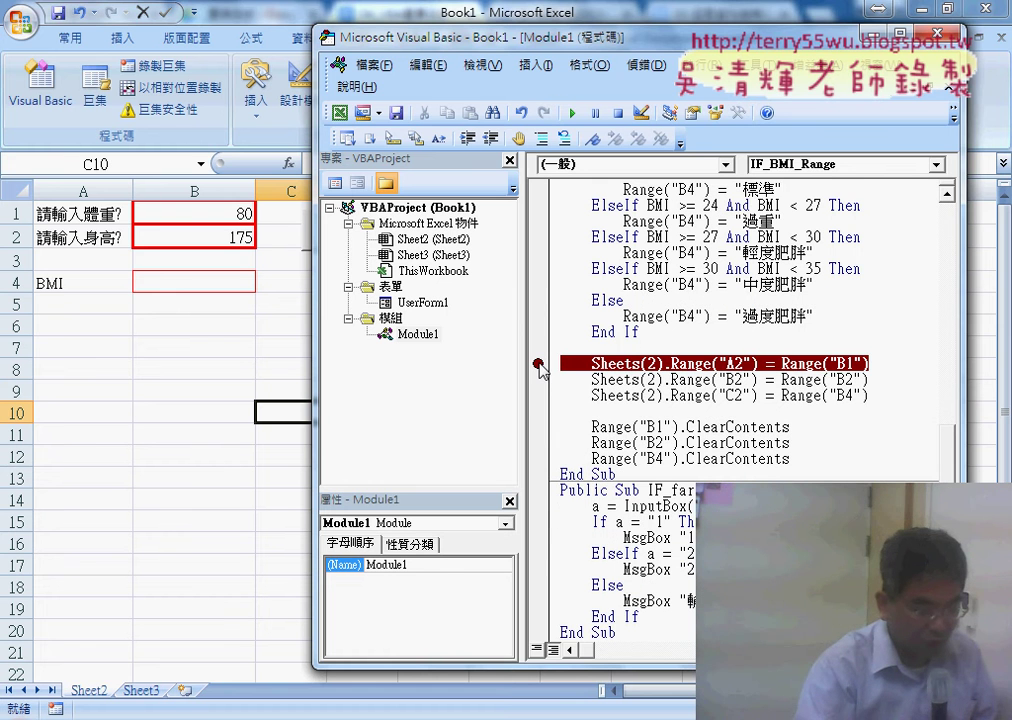
left_click(235, 349)
left_click(372, 241)
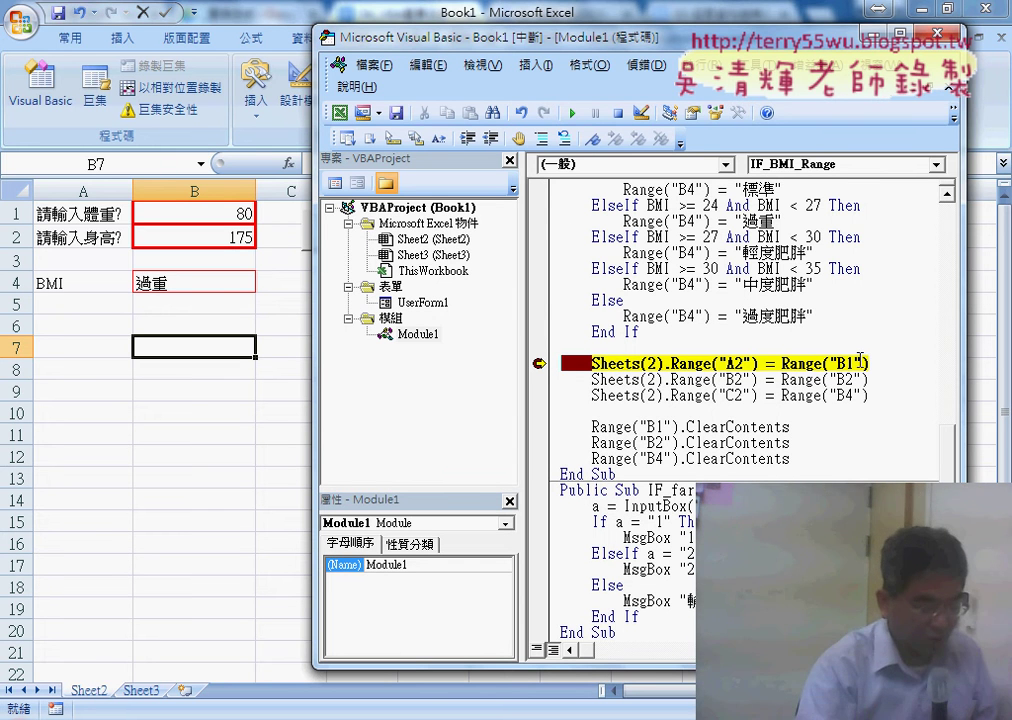
left_click_drag(882, 365, 806, 364)
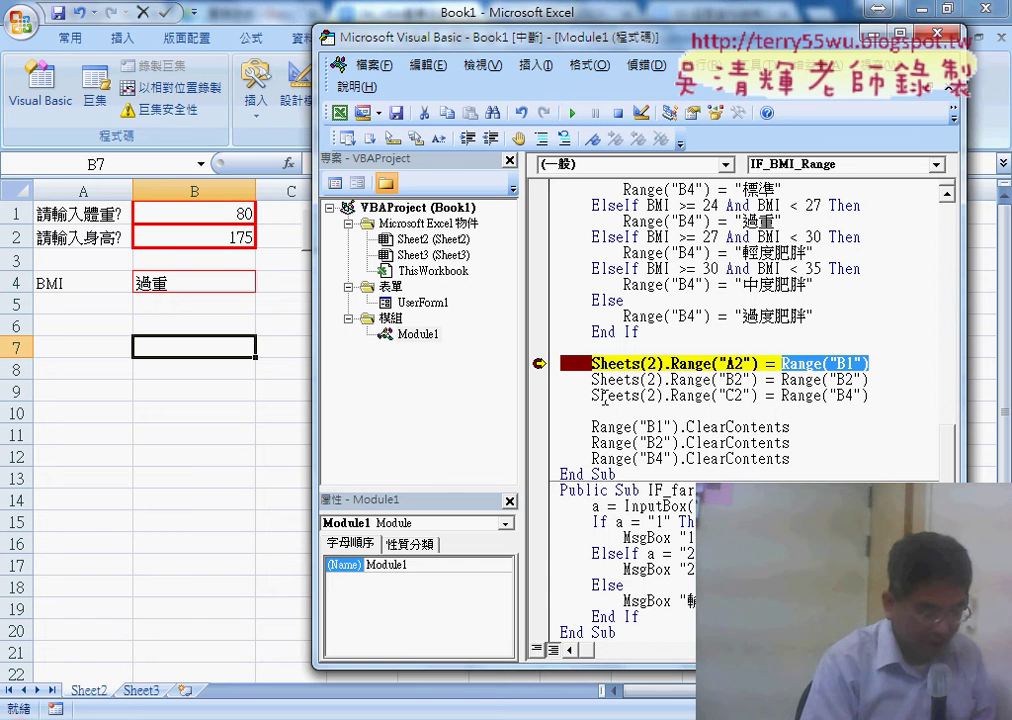
Step through the macro, copying weight, height and 過重 to Sheet3 and clearing the input cells.
key("F8")
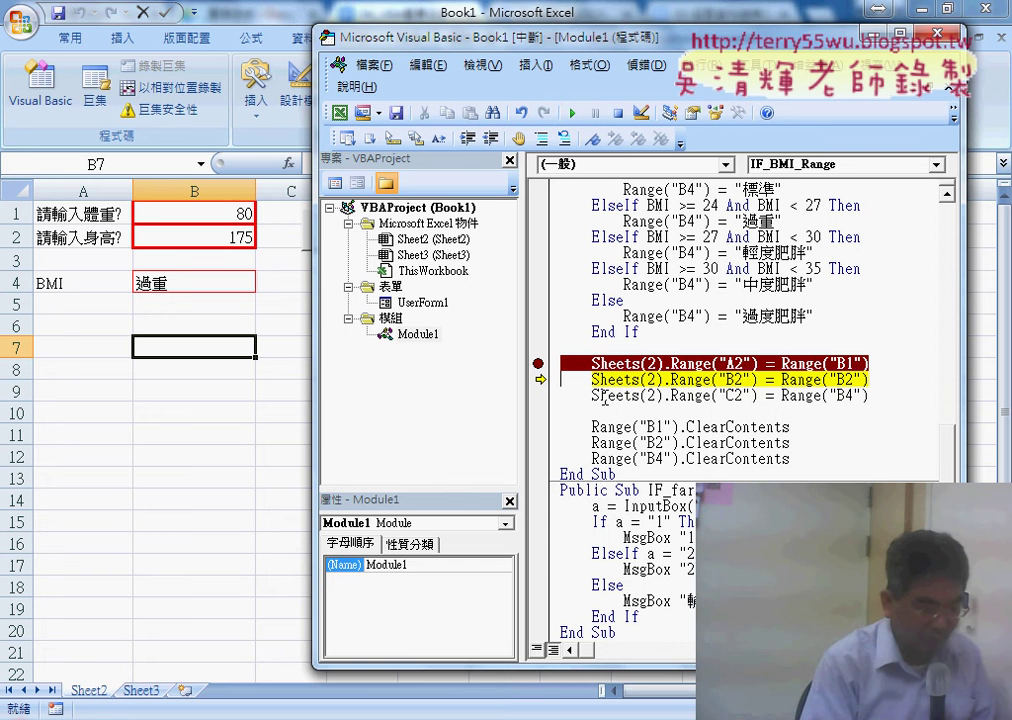
key("F8")
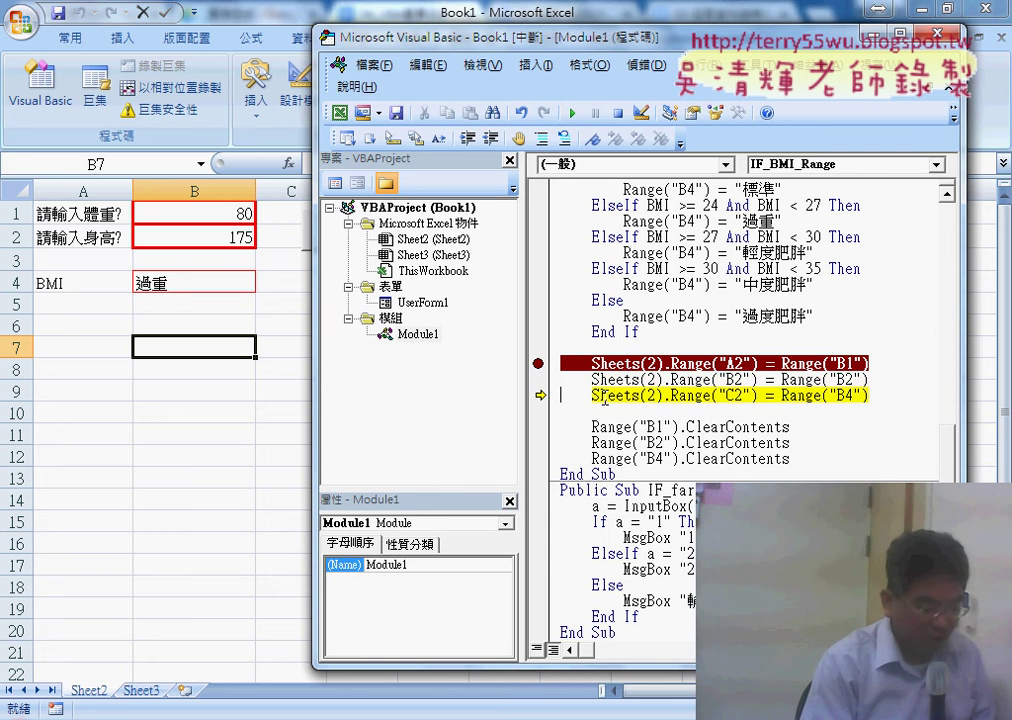
key("F8")
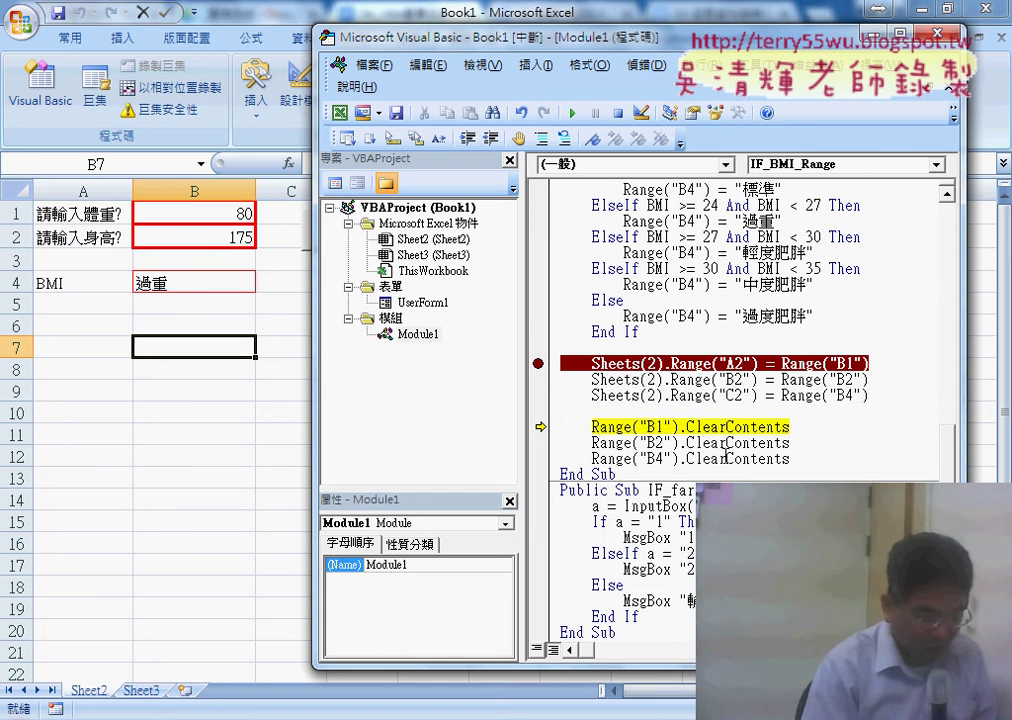
key("F8")
key("F8")
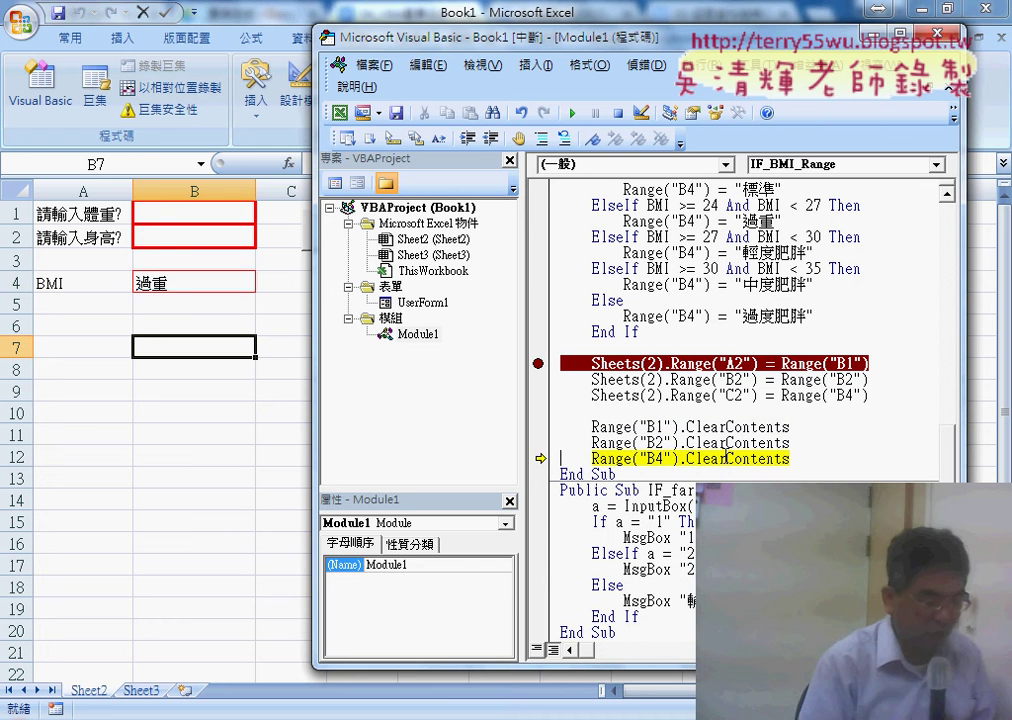
key("F8")
key("F8")
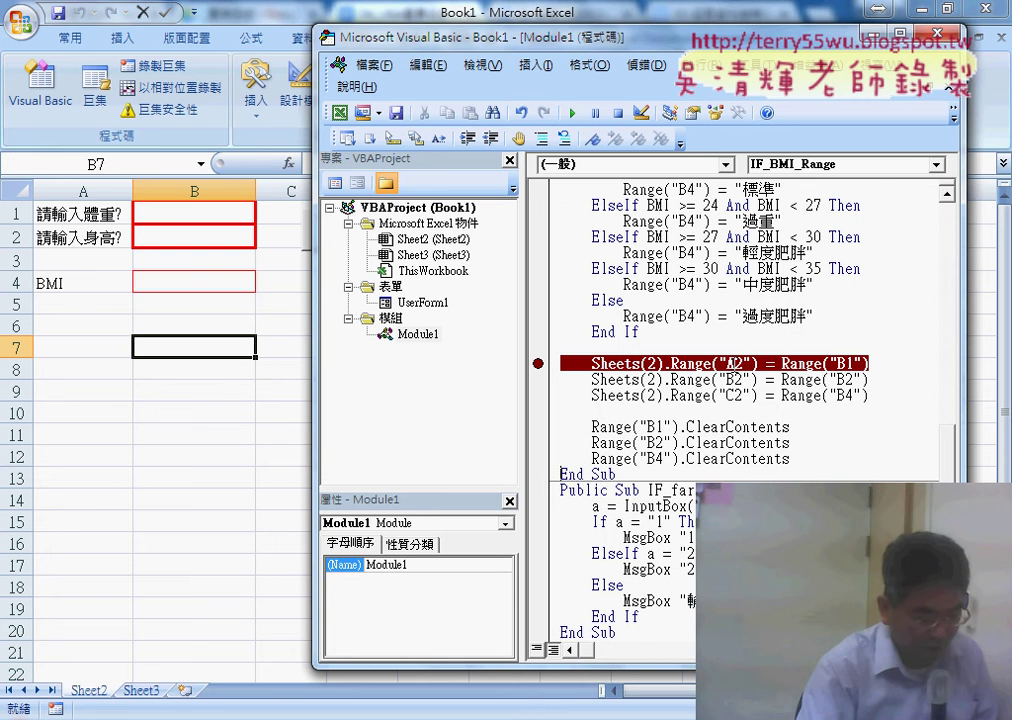
Check that Sheet3 row 2 holds 80, 175 and 過重, then return to Sheet2.
left_click(147, 689)
left_click_drag(86, 233, 228, 236)
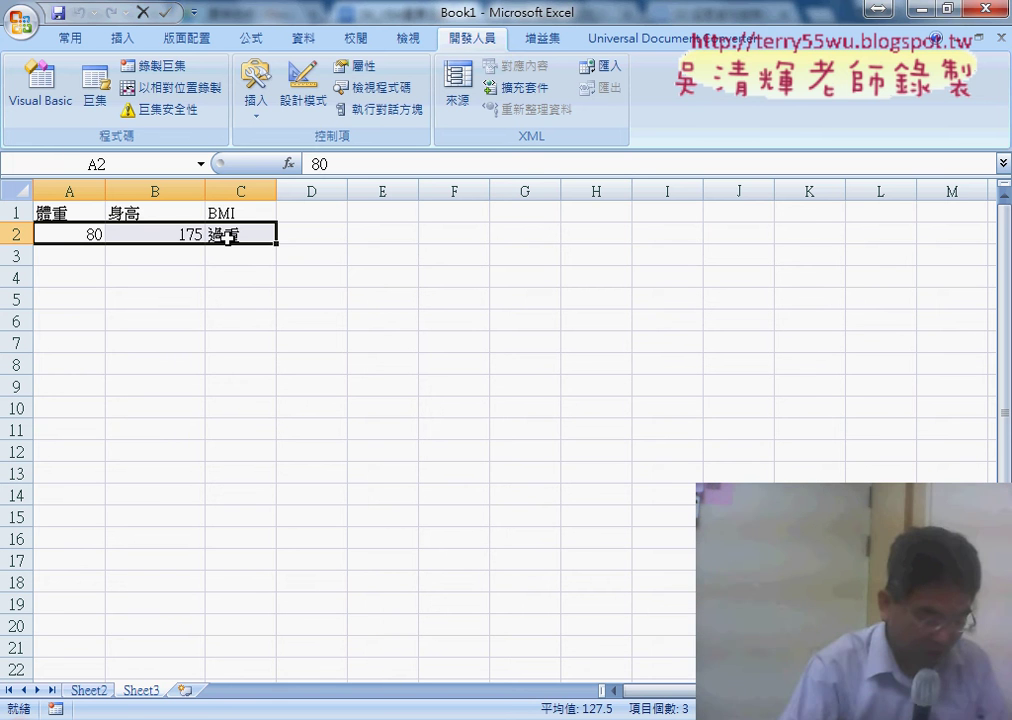
left_click(520, 719)
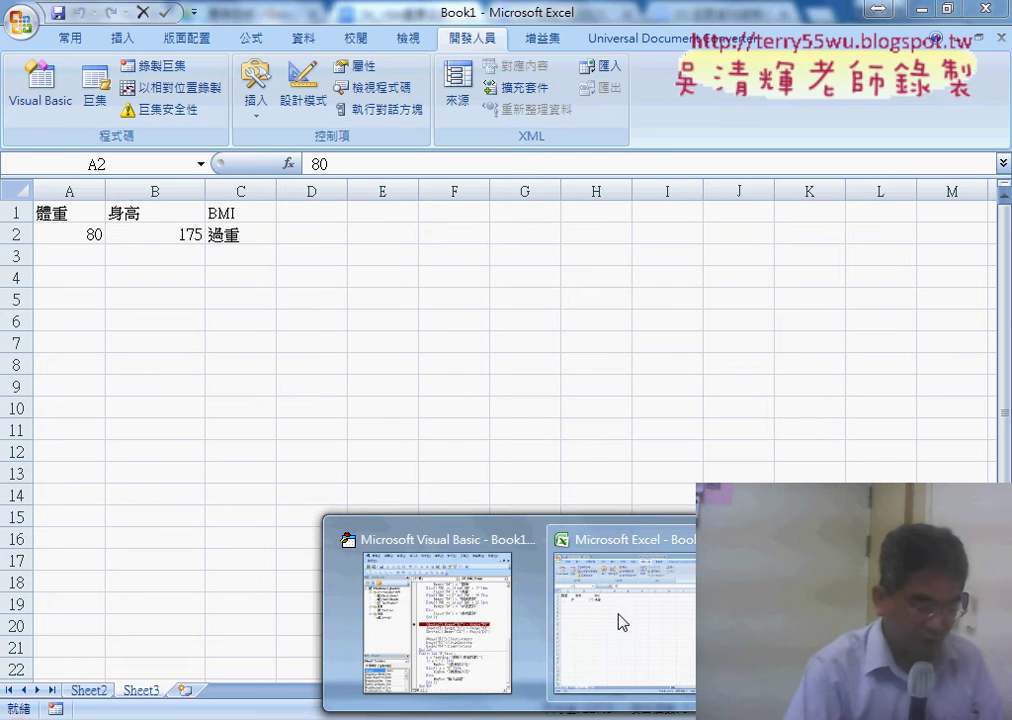
left_click(617, 616)
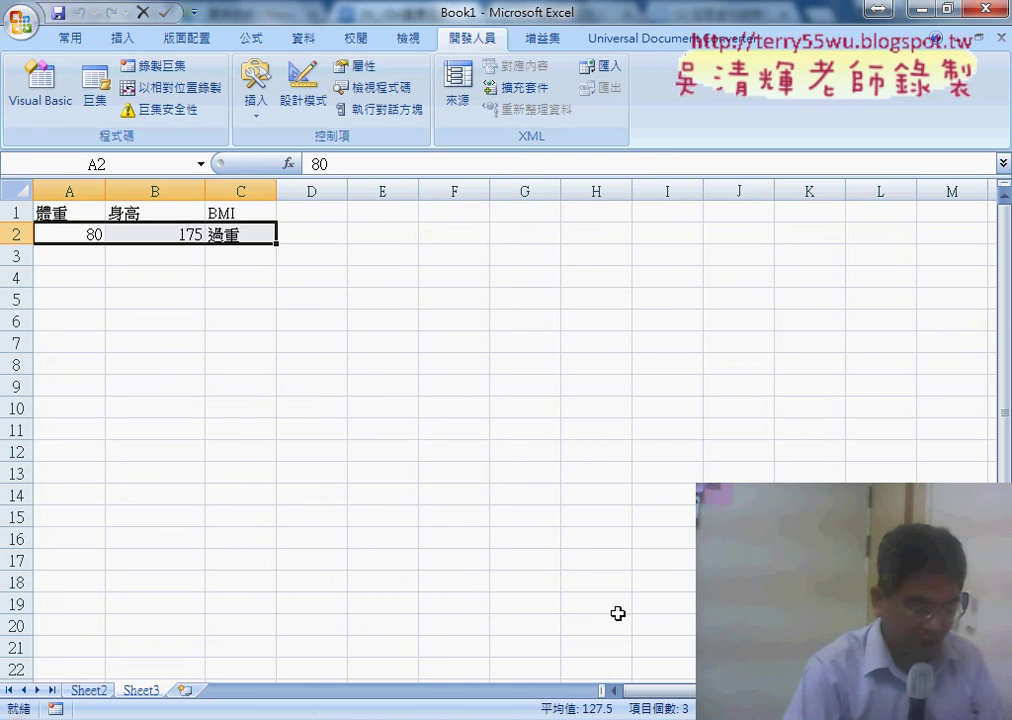
left_click(88, 690)
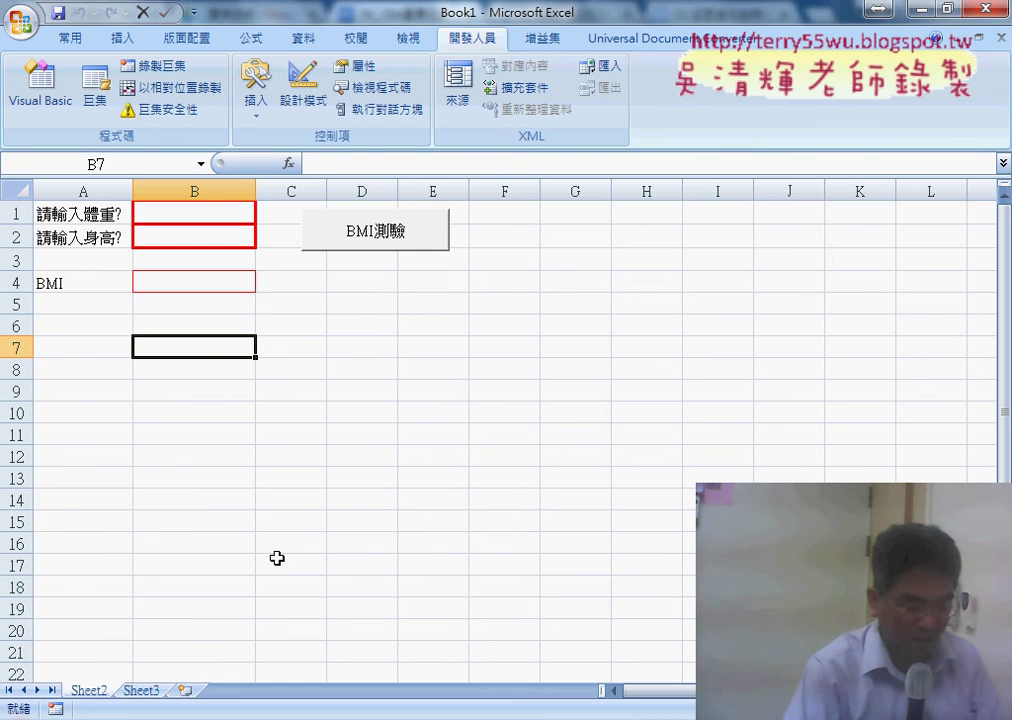
Clear the breakpoint on the Sheets(2) copy line in the VBA editor, then go to the Google Docs notes.
left_click(520, 719)
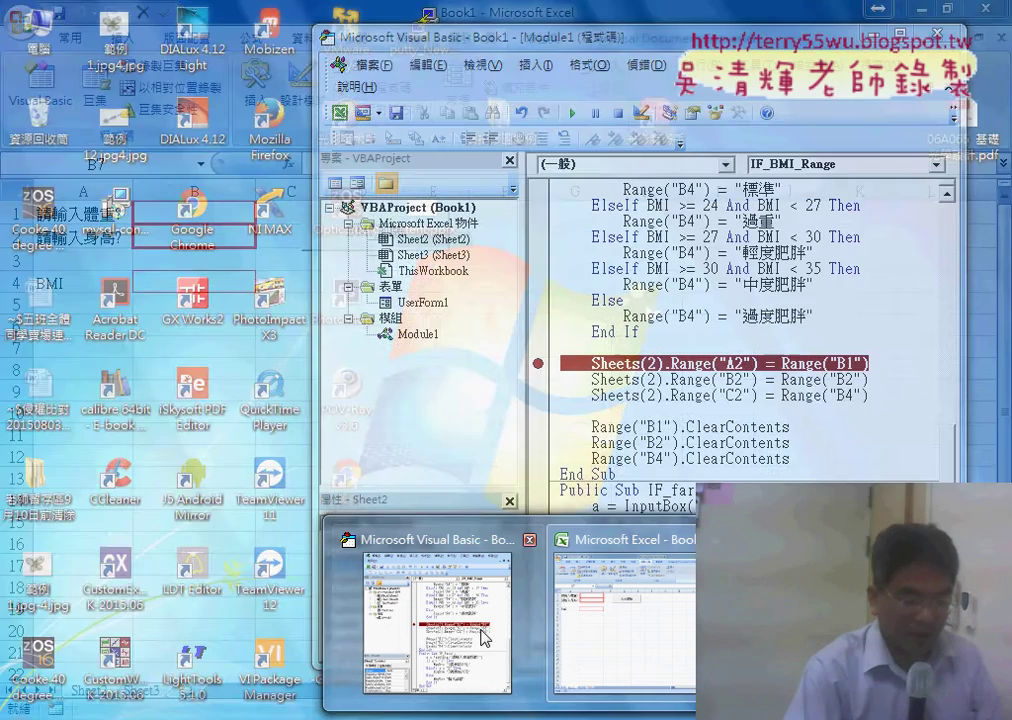
left_click(485, 637)
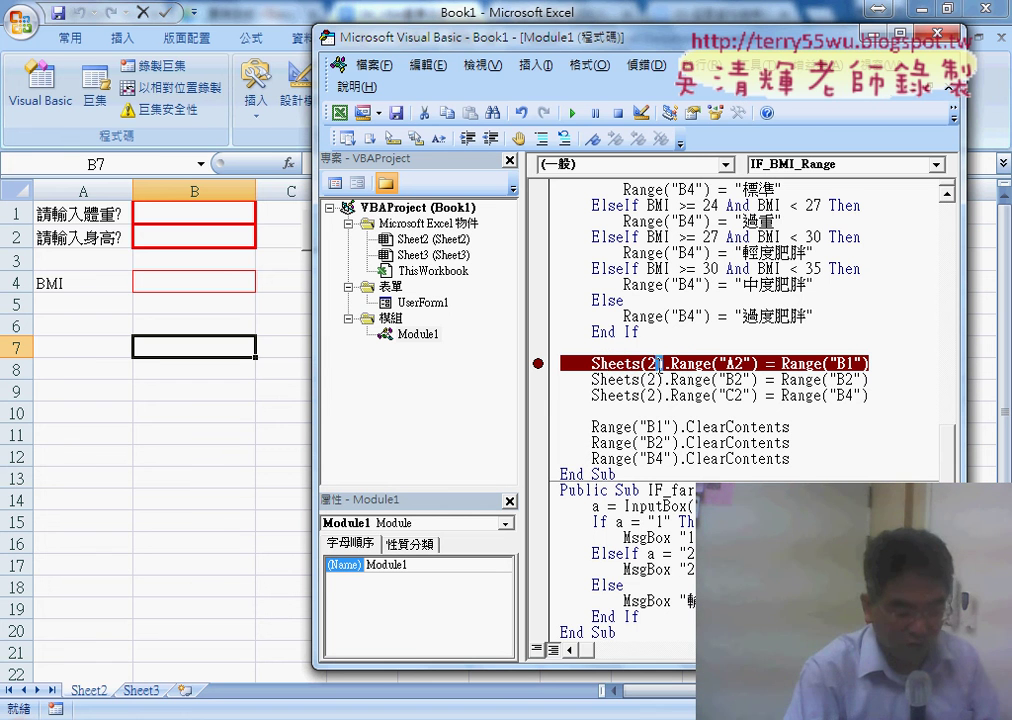
left_click_drag(661, 363, 592, 363)
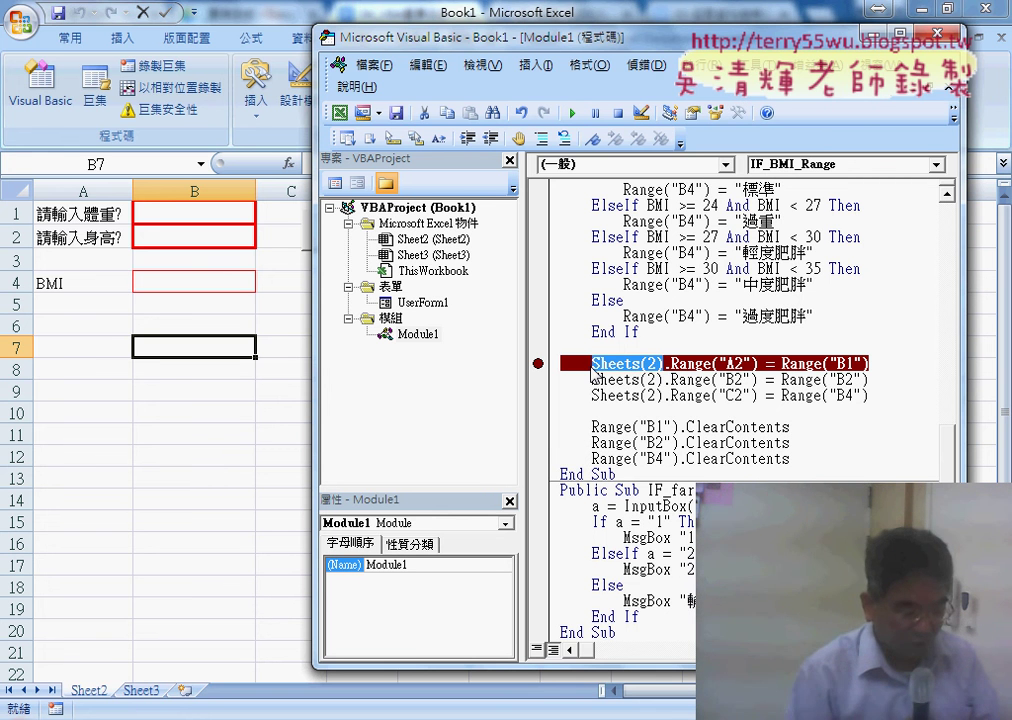
left_click(538, 364)
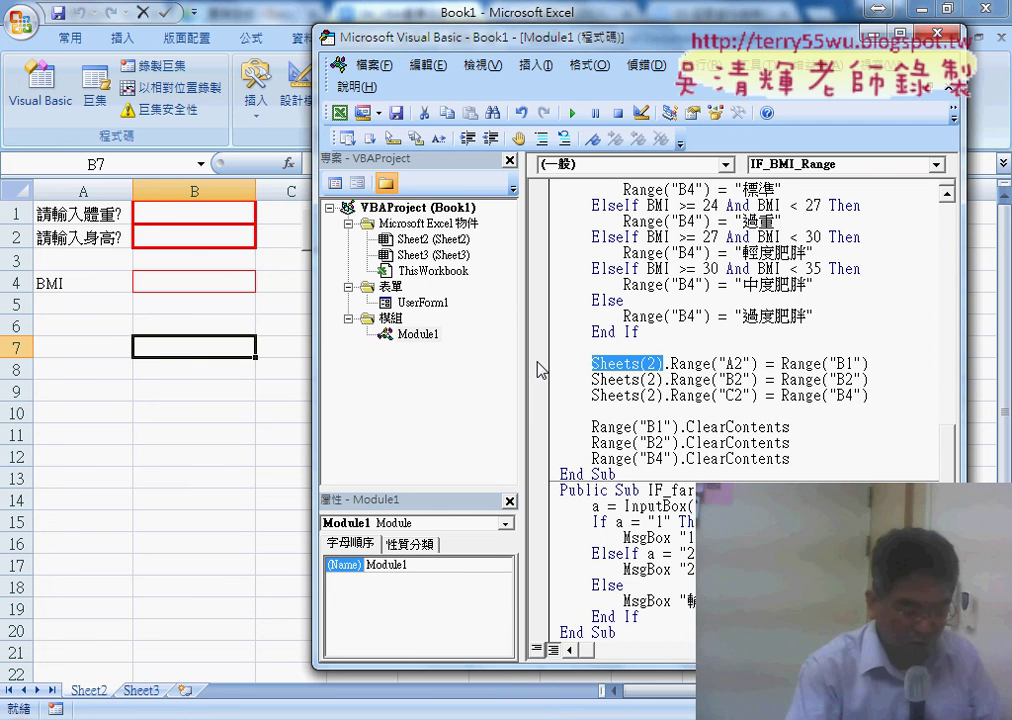
scroll(700, 330, "down", 1)
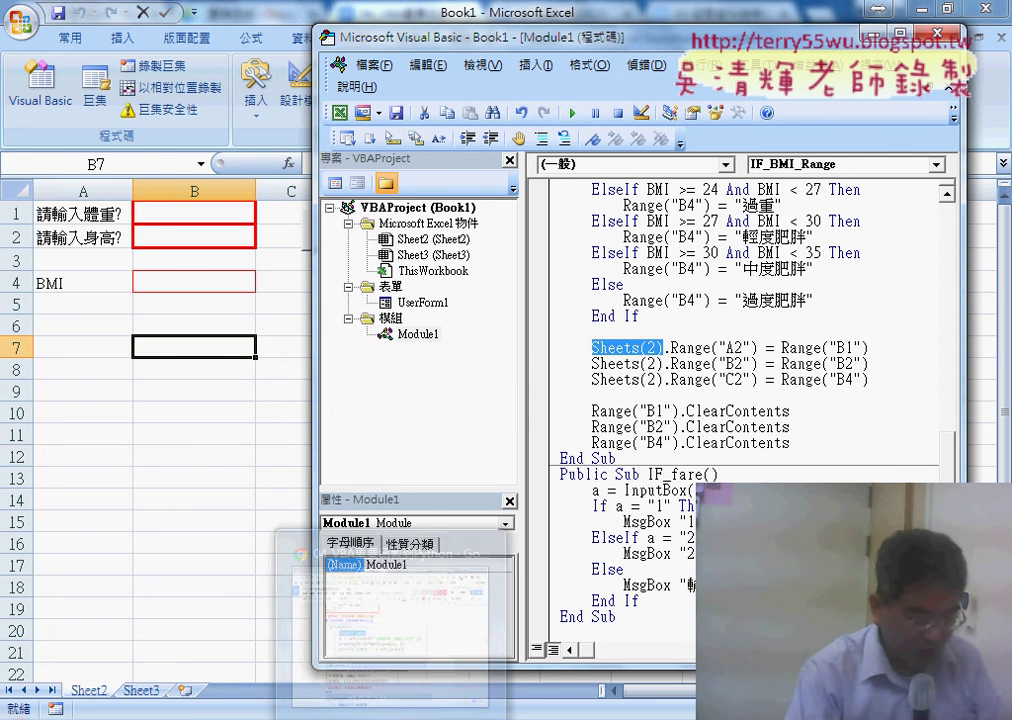
left_click(483, 524)
Underline input( and circle the == comparison in the IF_fare Python answer.
scroll(483, 524, "up", 1)
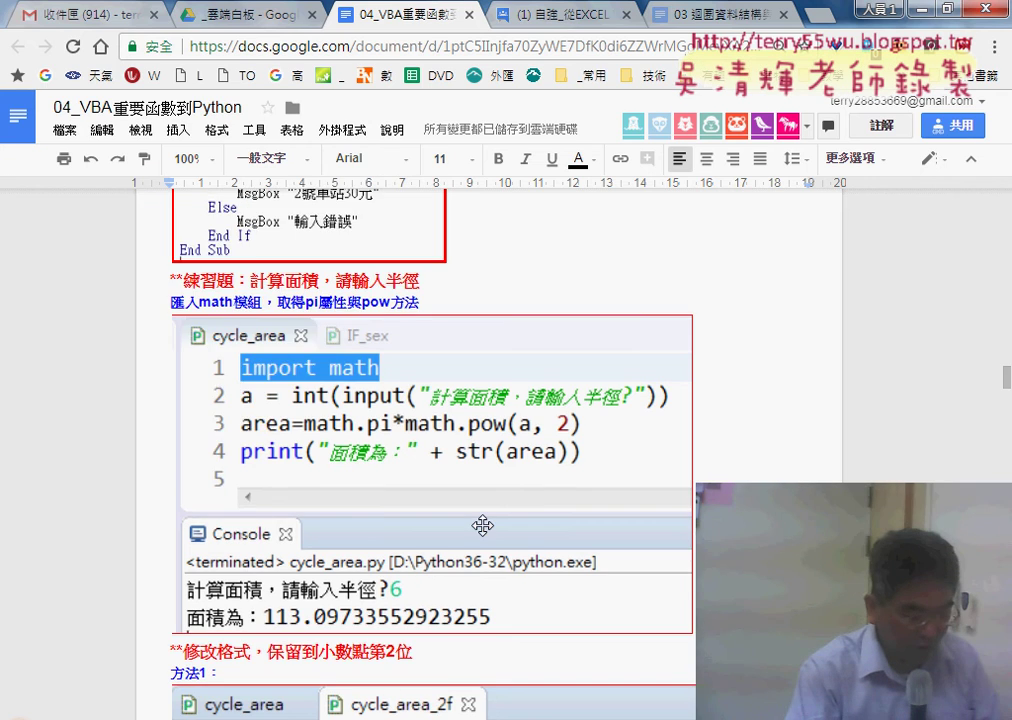
scroll(483, 524, "up", 3)
scroll(483, 524, "up", 1)
scroll(483, 524, "up", 1)
scroll(483, 524, "up", 1)
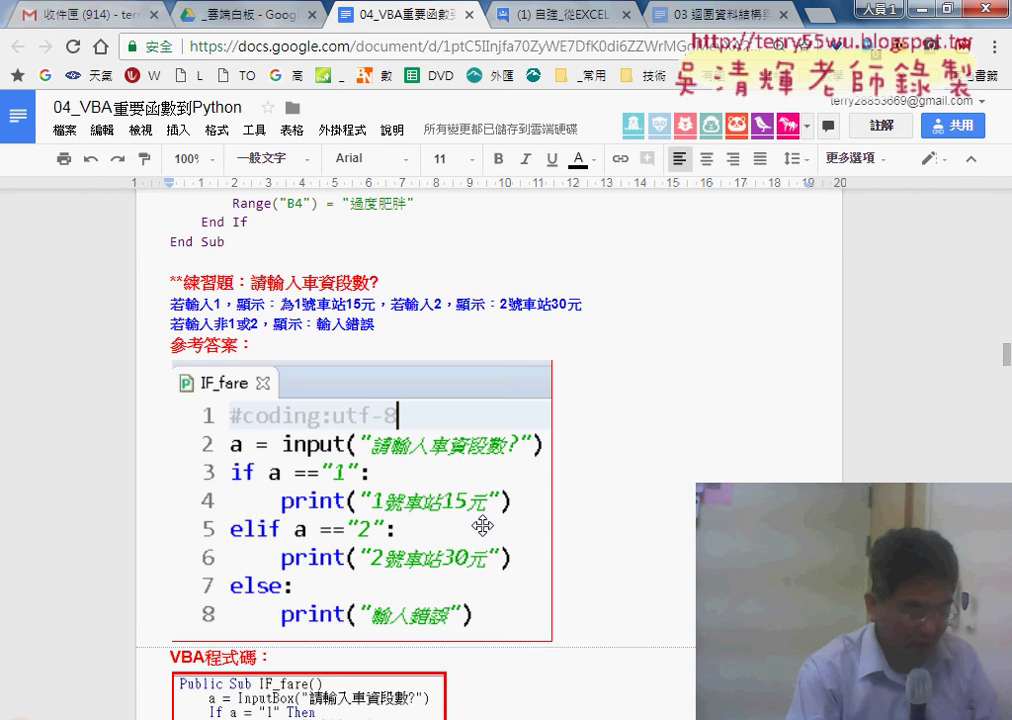
scroll(481, 524, "down", 3)
scroll(486, 527, "down", 1)
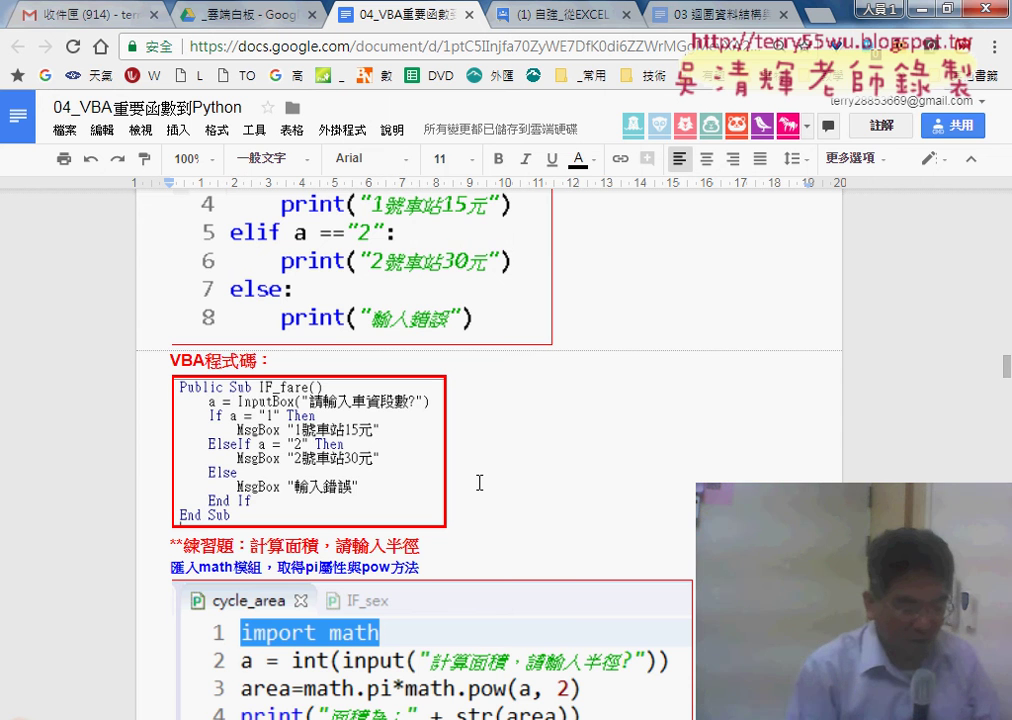
scroll(635, 436, "up", 2)
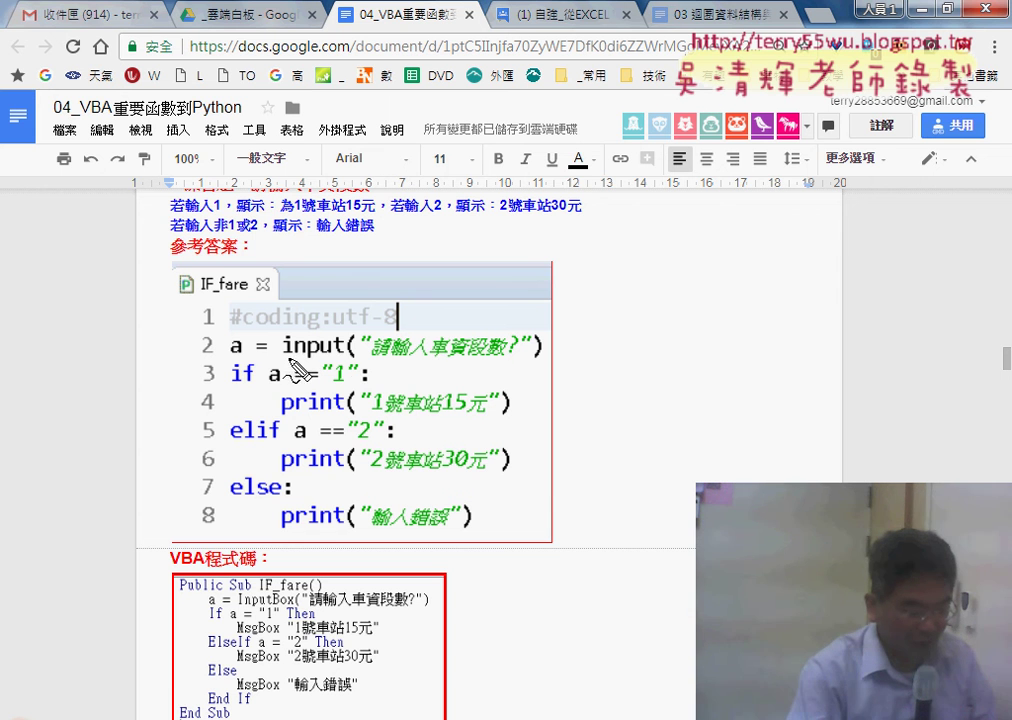
left_click_drag(285, 352, 358, 355)
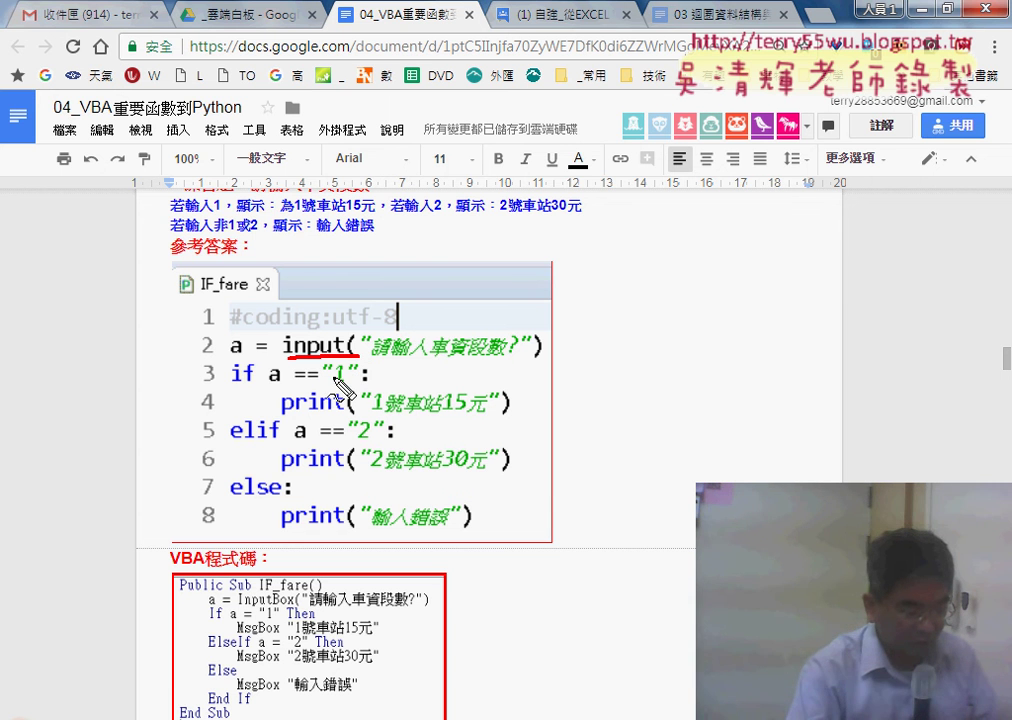
mouse_move(318, 366)
left_mouse_down()
mouse_move(288, 382)
mouse_move(320, 368)
left_mouse_up()
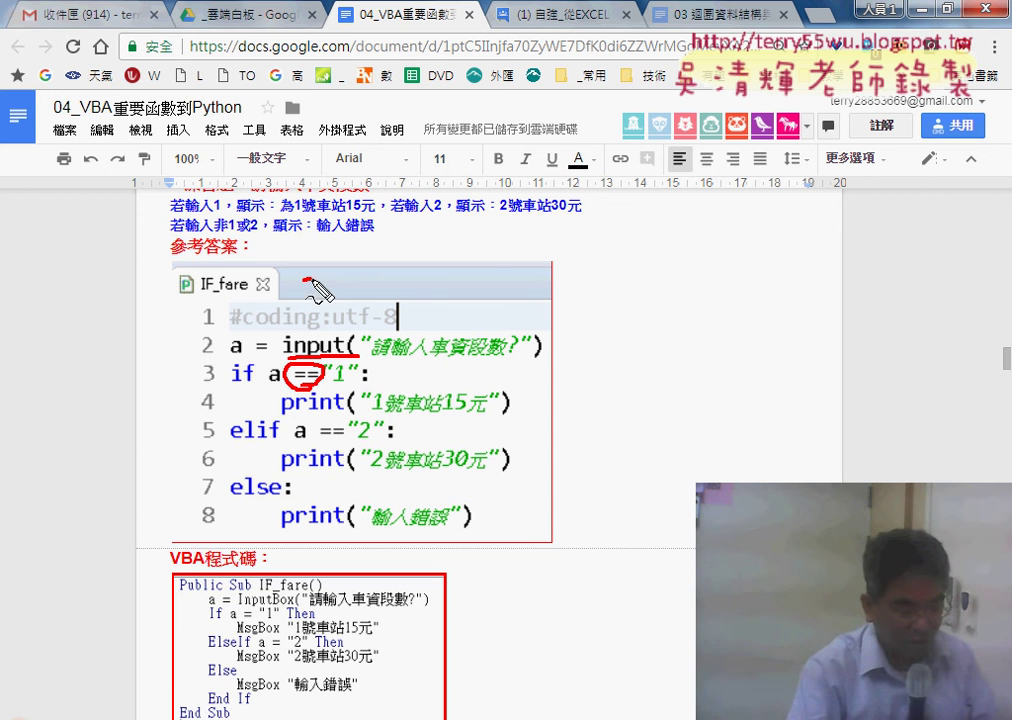
Mark an equals sign above the code and the colons after "1" and else in red.
left_click_drag(311, 282, 318, 290)
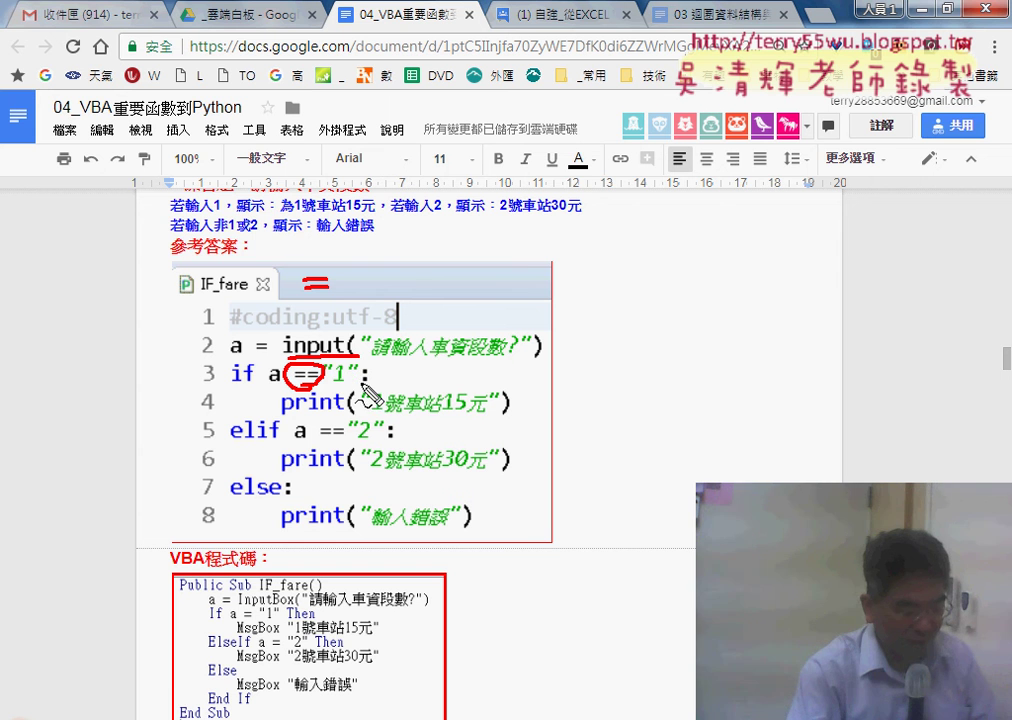
left_click_drag(363, 386, 357, 379)
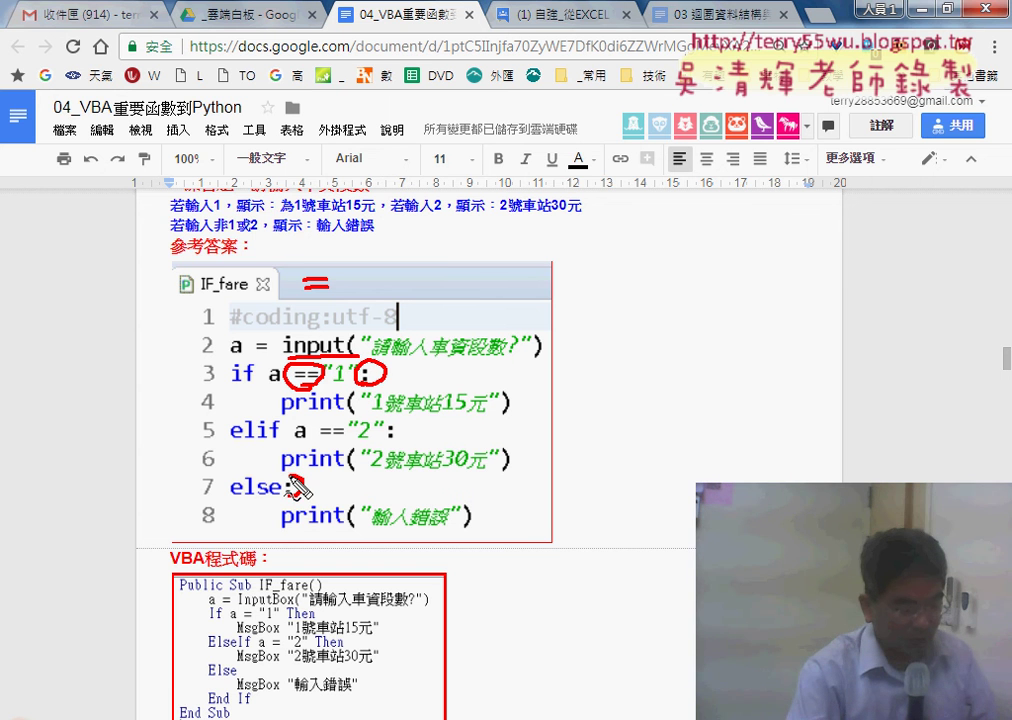
left_click_drag(280, 478, 314, 500)
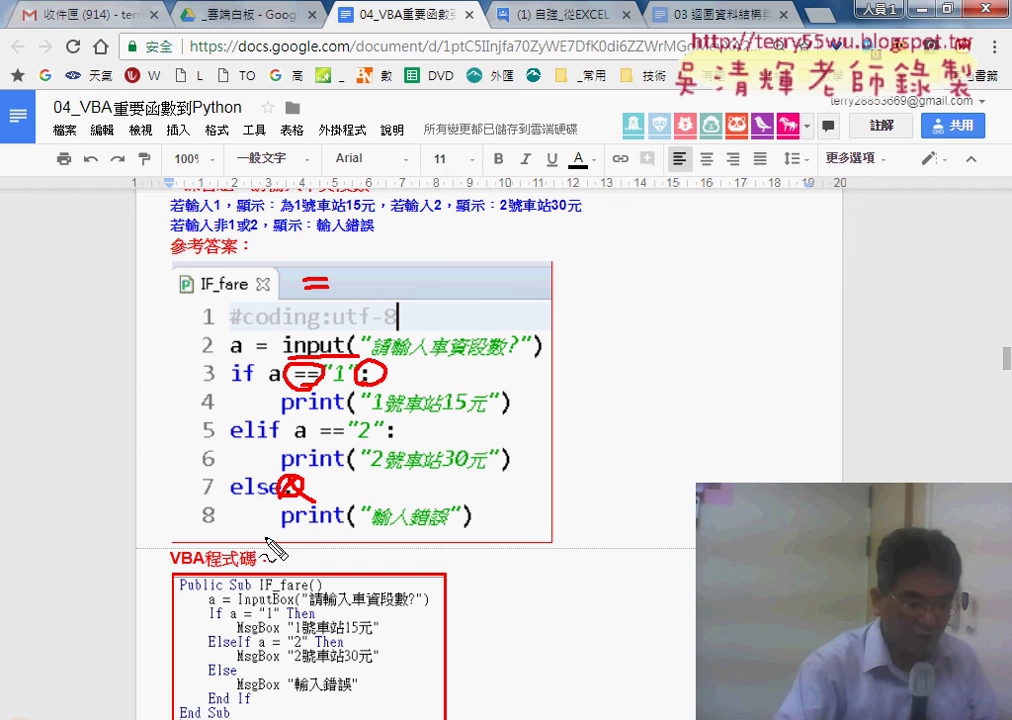